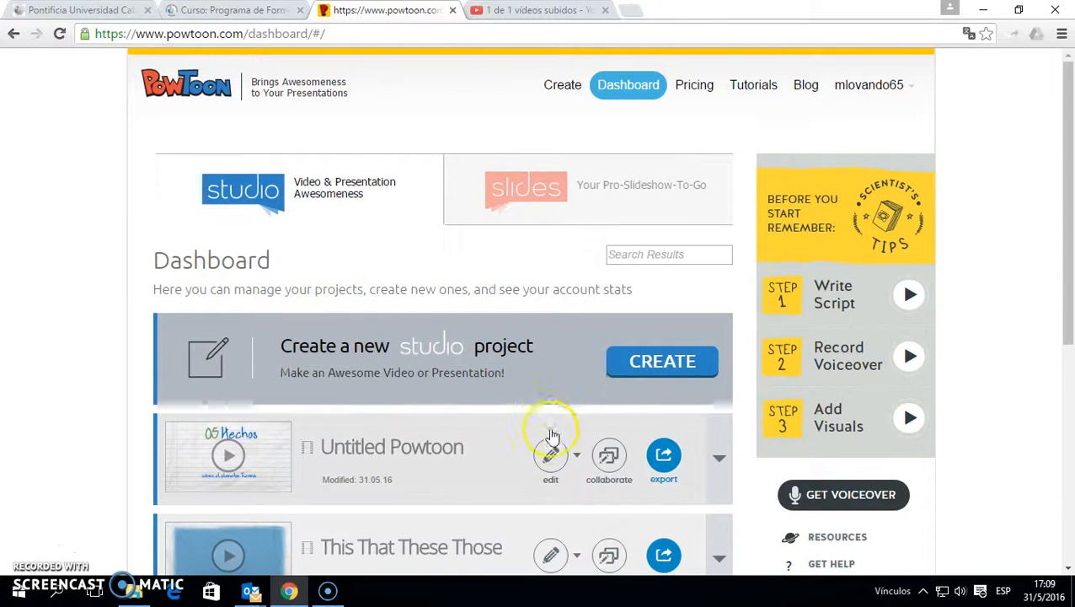
Step: Create a new Studio project using the Start From Scratch template
click(654, 364)
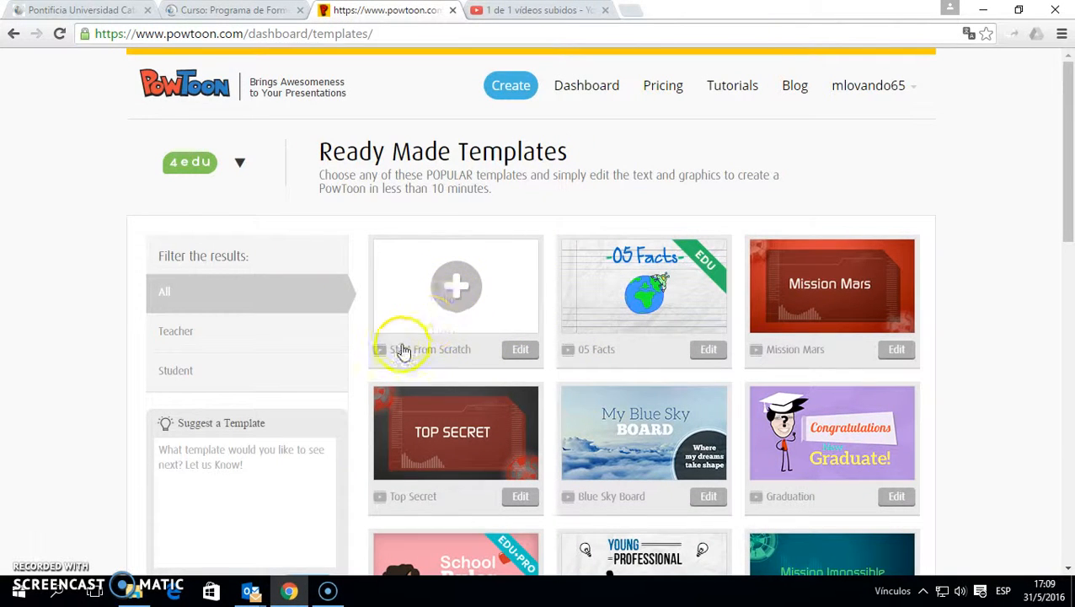
mouse_move(405, 350)
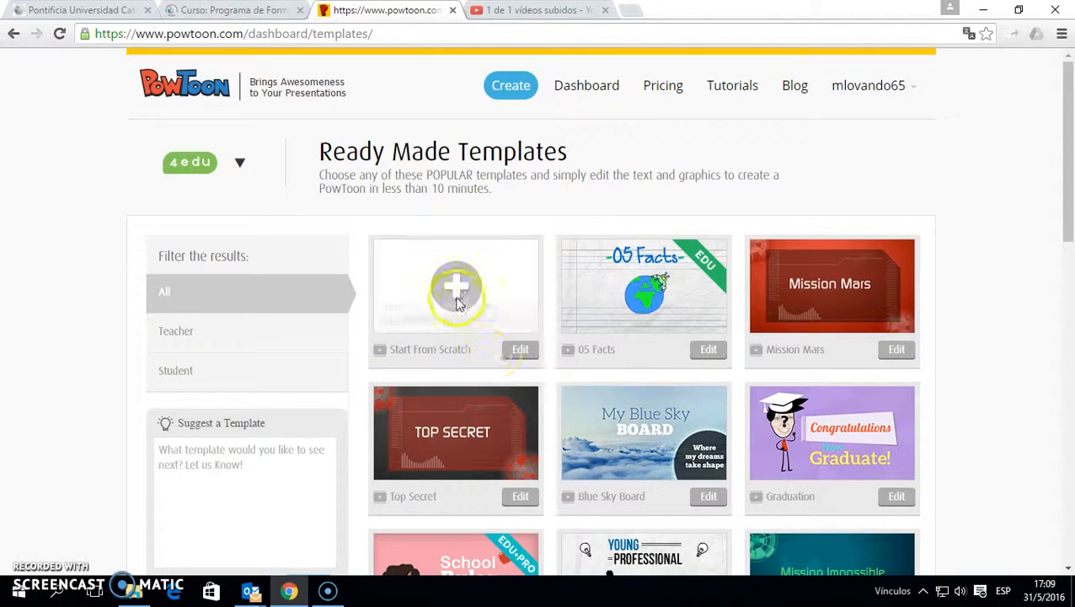
click(519, 350)
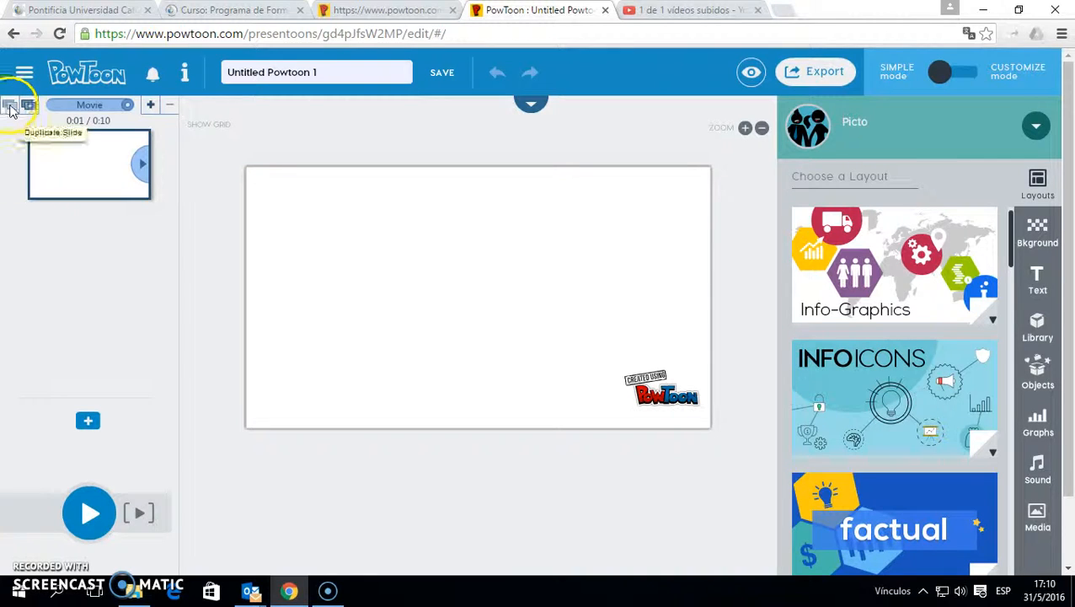
Step: Add a blank slide, delete it, and add a blank second slide again
click(150, 107)
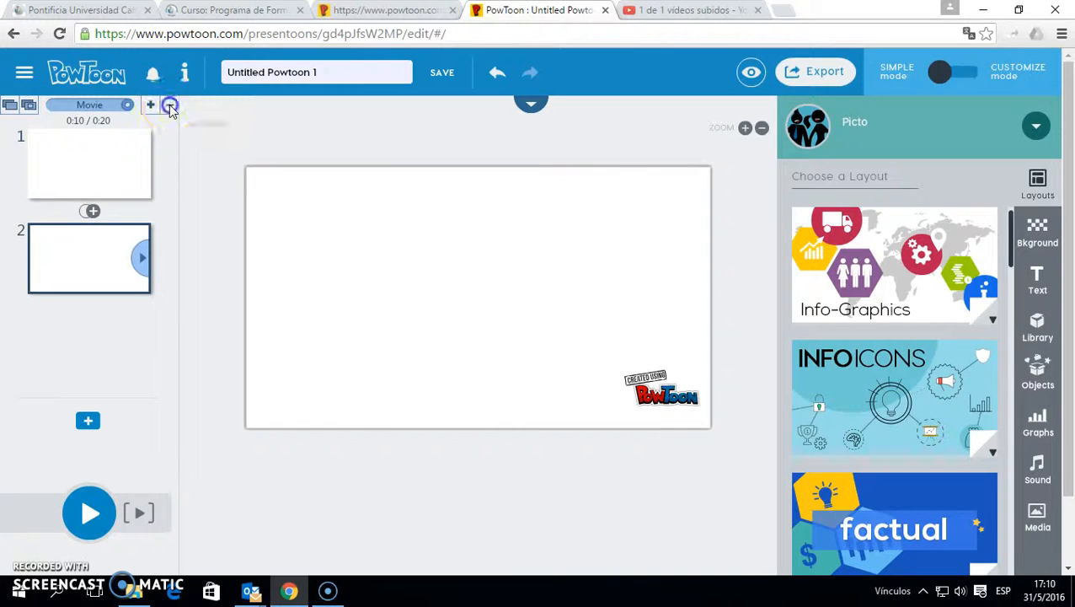
click(169, 105)
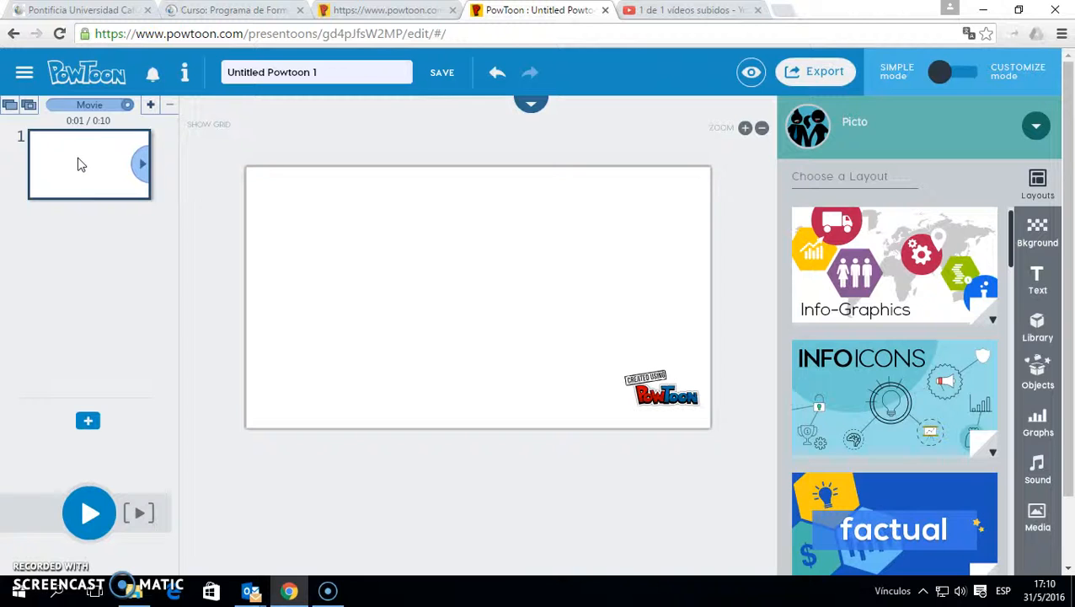
click(151, 106)
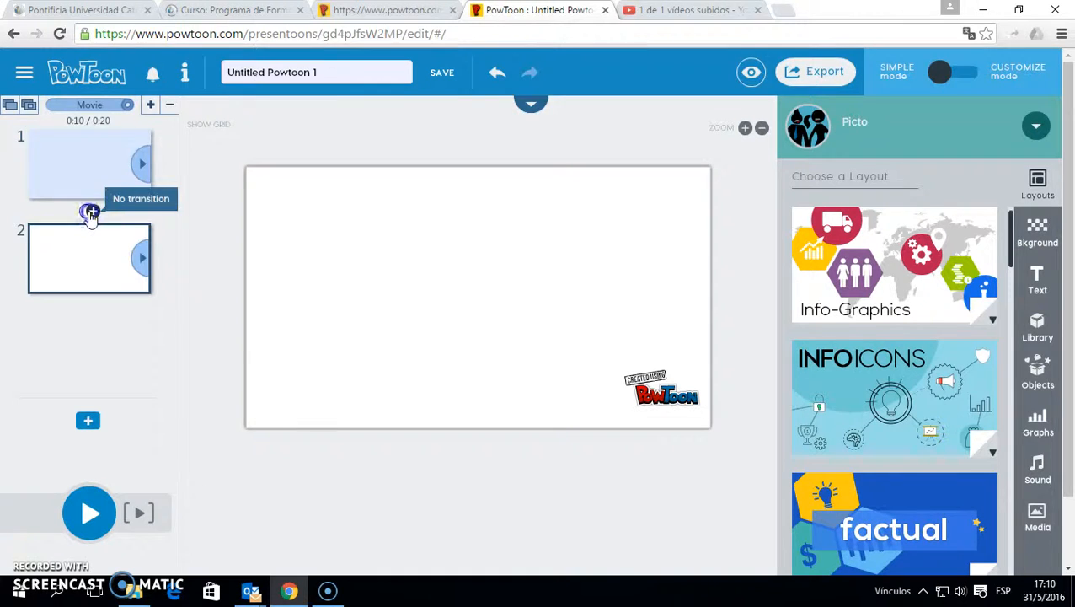
Step: Apply the Clipboard transition from the Stylized group between slides 1 and 2
click(90, 212)
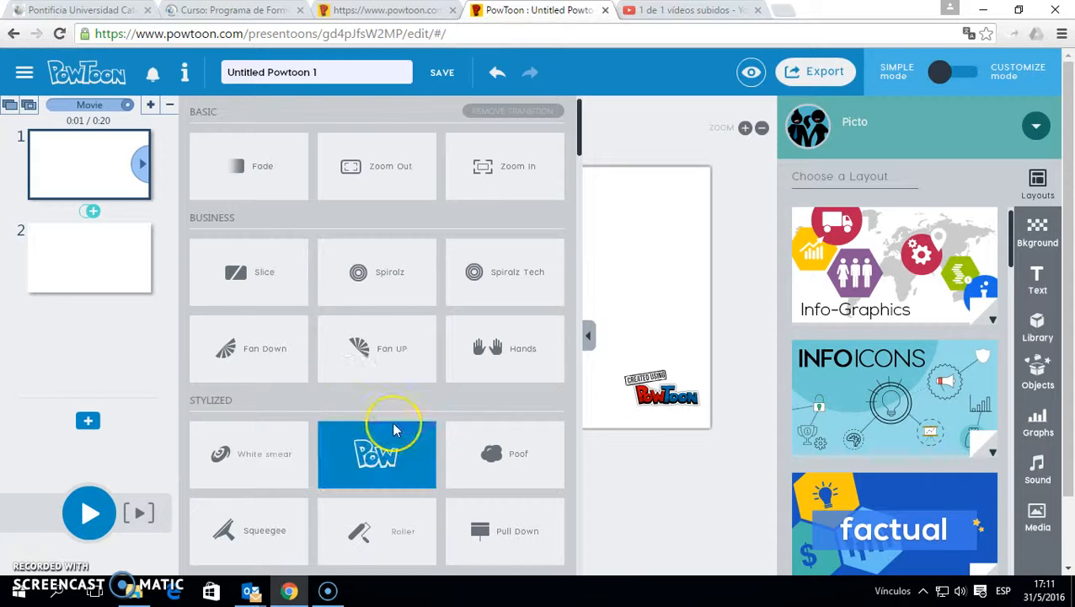
scroll(392, 429, down, 2)
scroll(394, 429, down, 3)
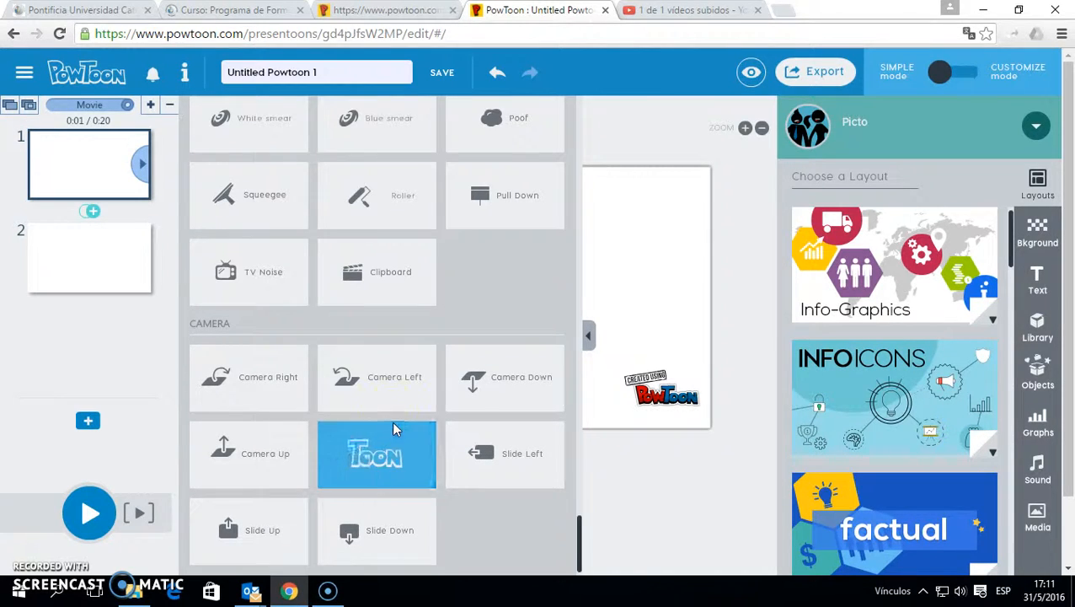
scroll(368, 282, up, 3)
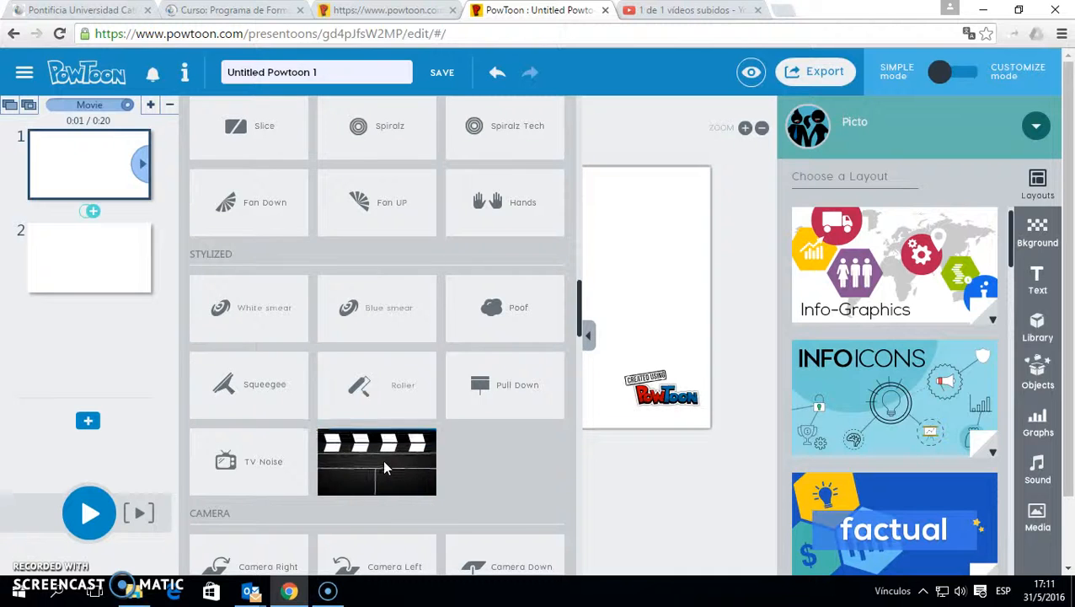
click(383, 462)
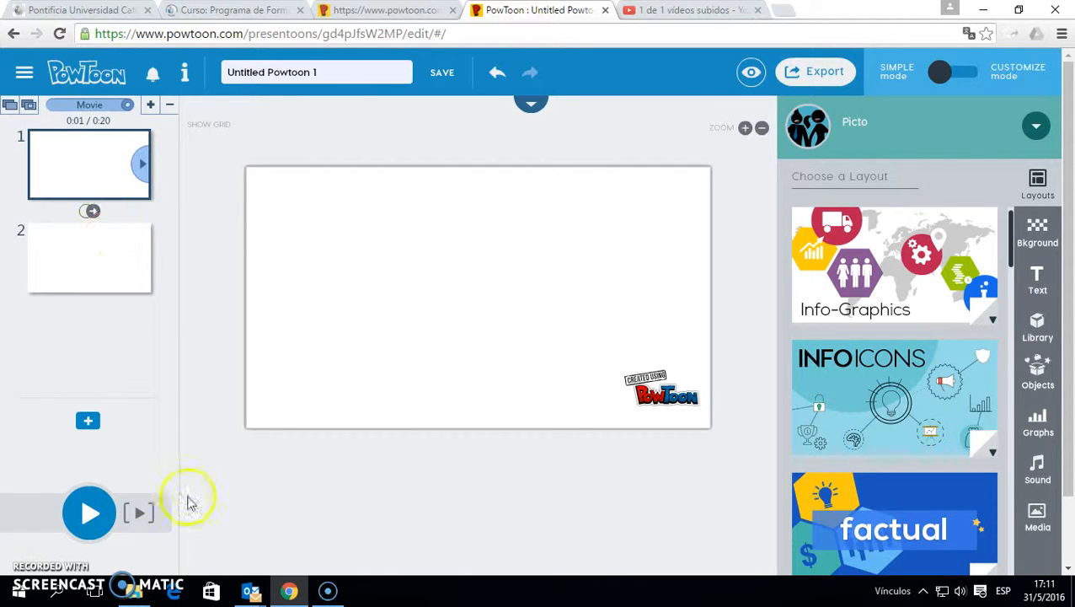
Step: Play a preview of the movie from slide 1 and pause it
click(90, 514)
click(67, 167)
click(88, 420)
click(88, 512)
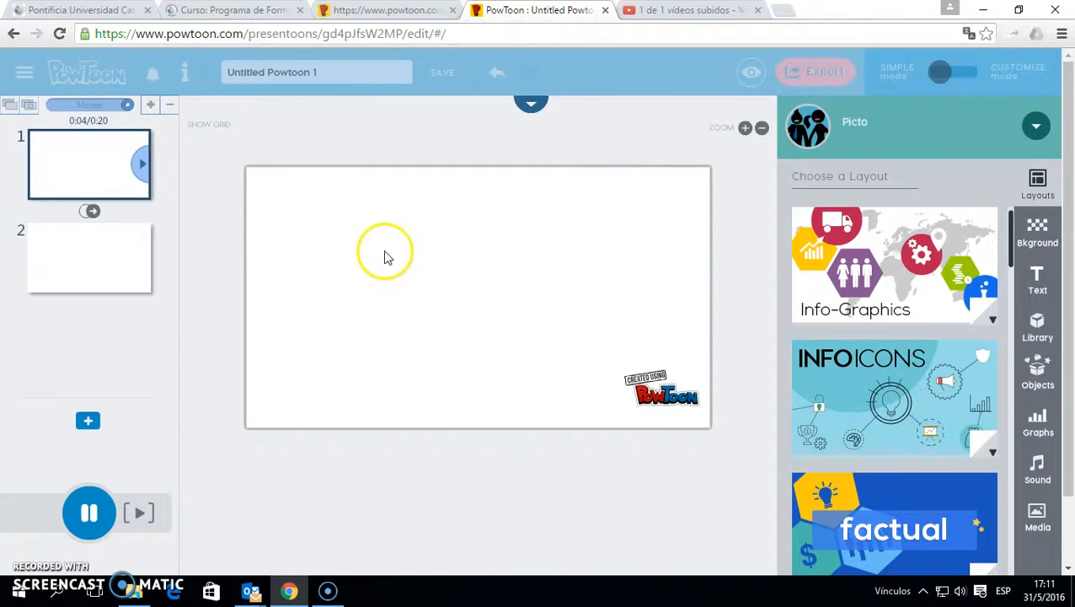
click(90, 515)
click(493, 351)
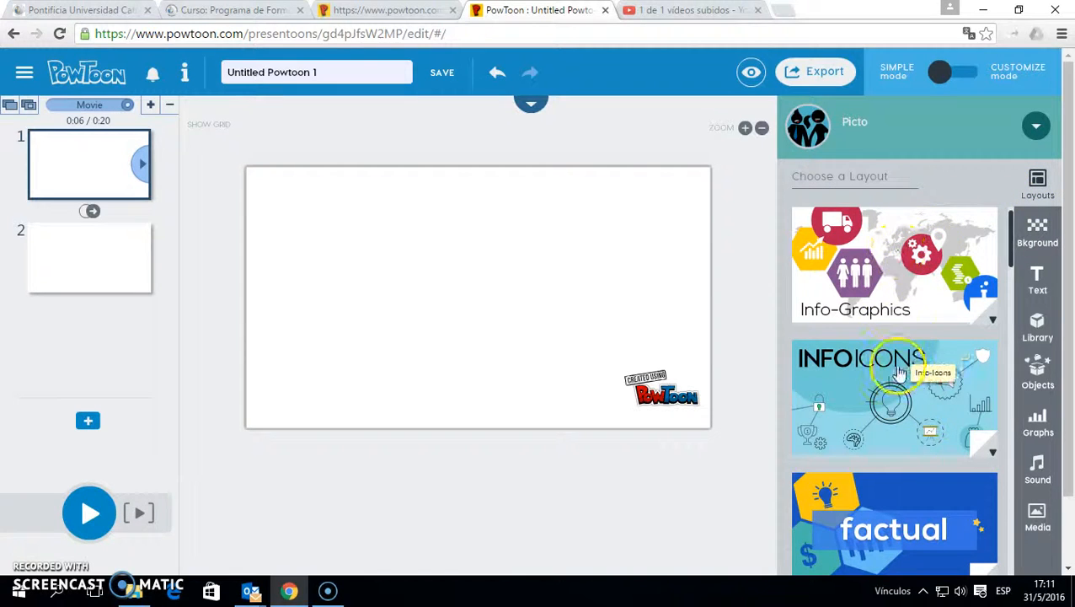
Step: Try the Super Exciting layout from the Reach High set on slide 1, dismiss the premium notice and undo the layout
scroll(900, 346, down, 5)
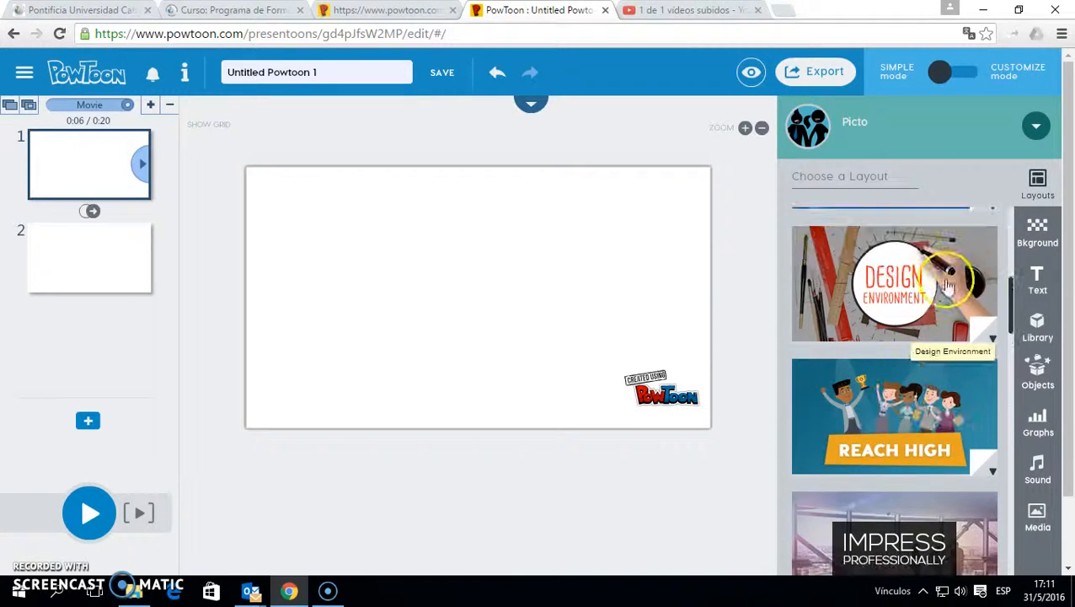
scroll(935, 337, down, 1)
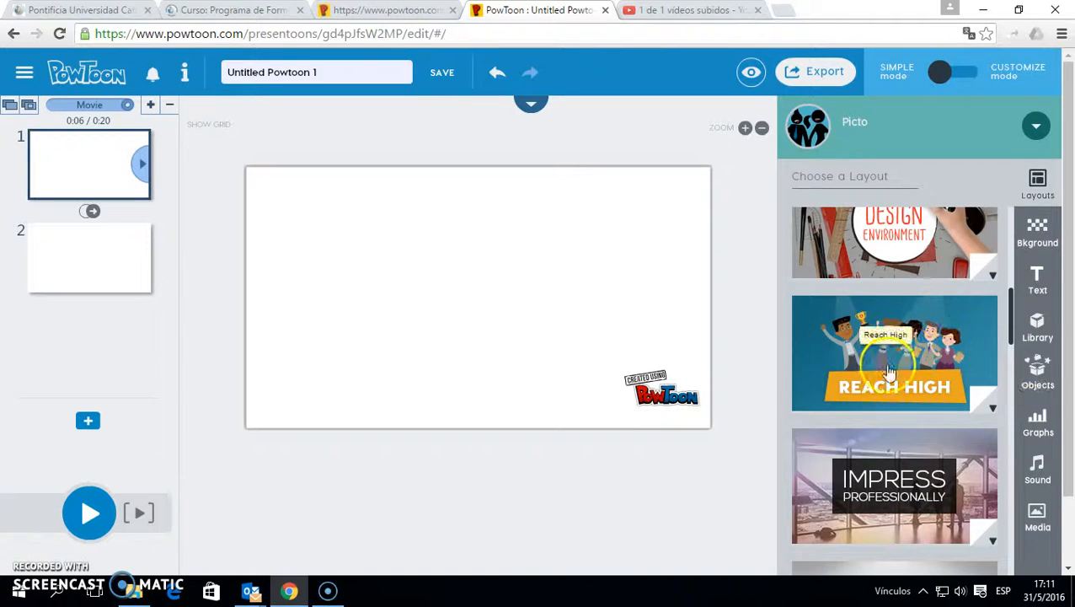
click(993, 407)
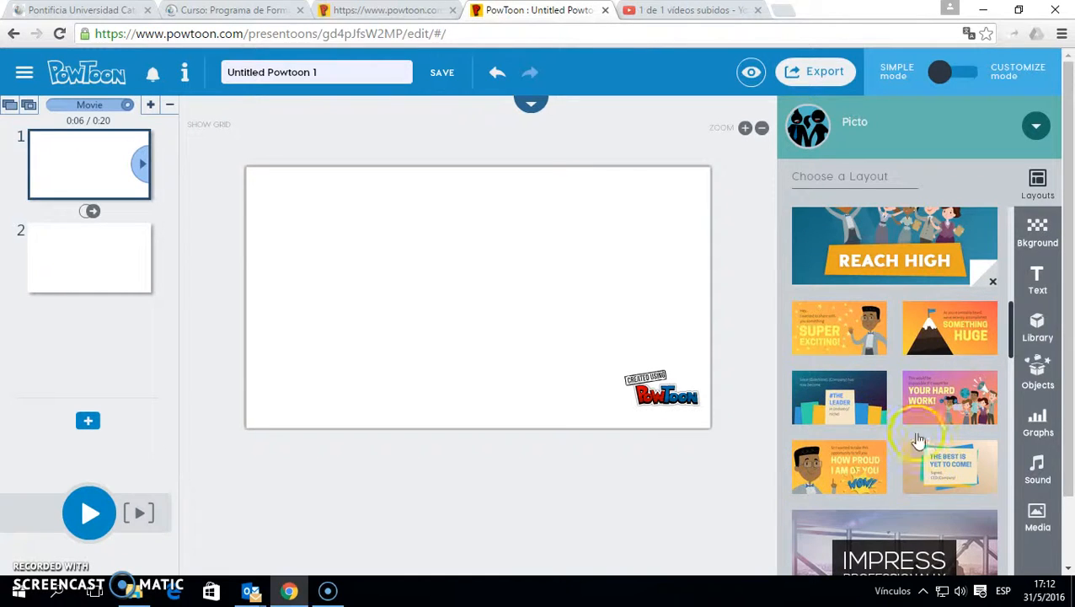
click(851, 331)
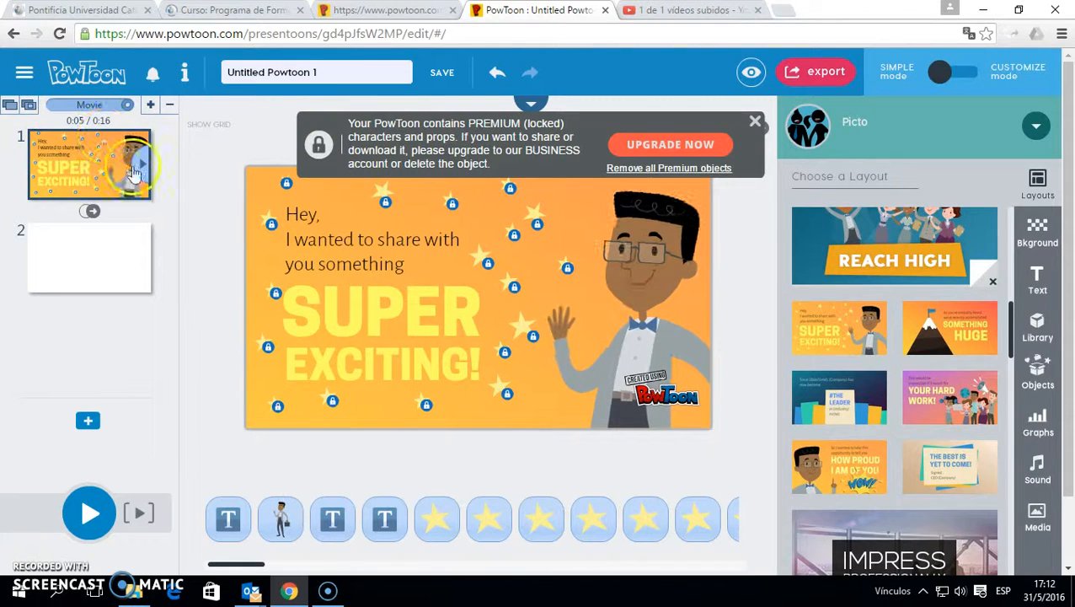
click(754, 123)
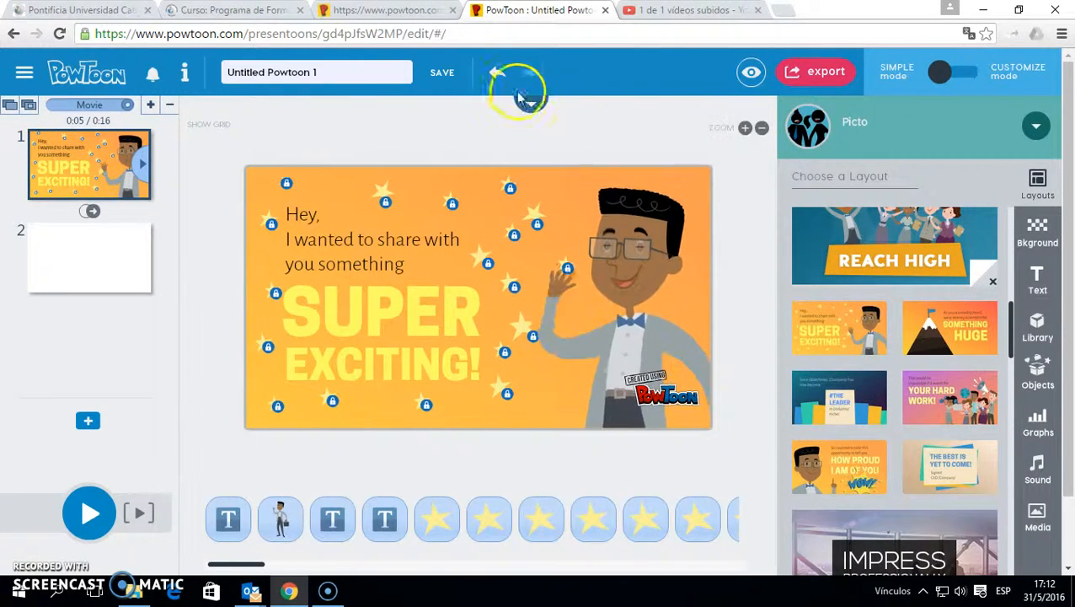
click(497, 78)
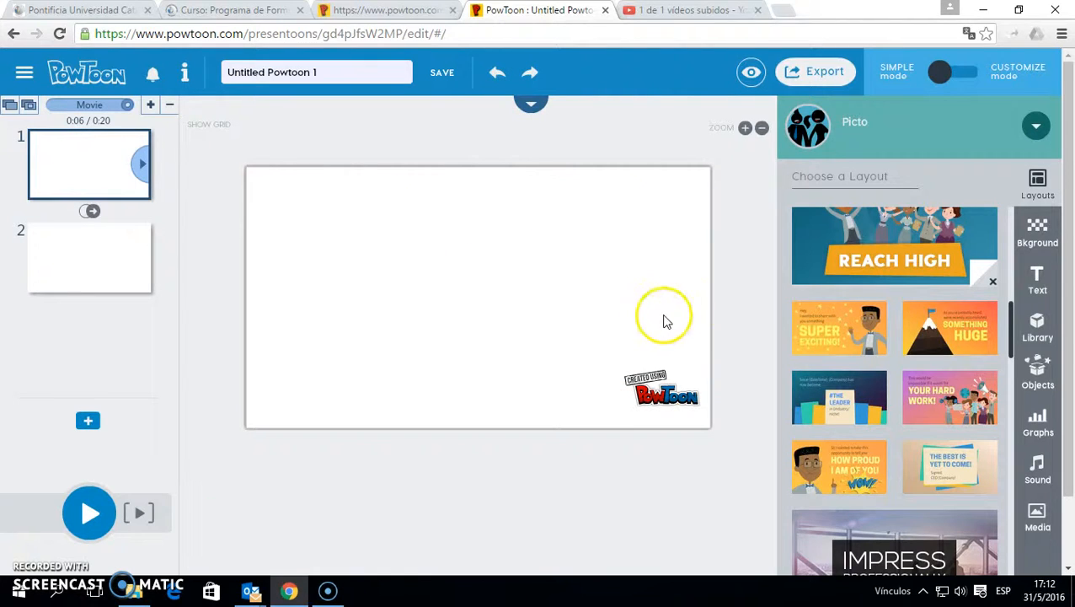
Step: Set slide 1's background to Colored Paper Yellow from the expanded Style Backgrounds
click(1039, 233)
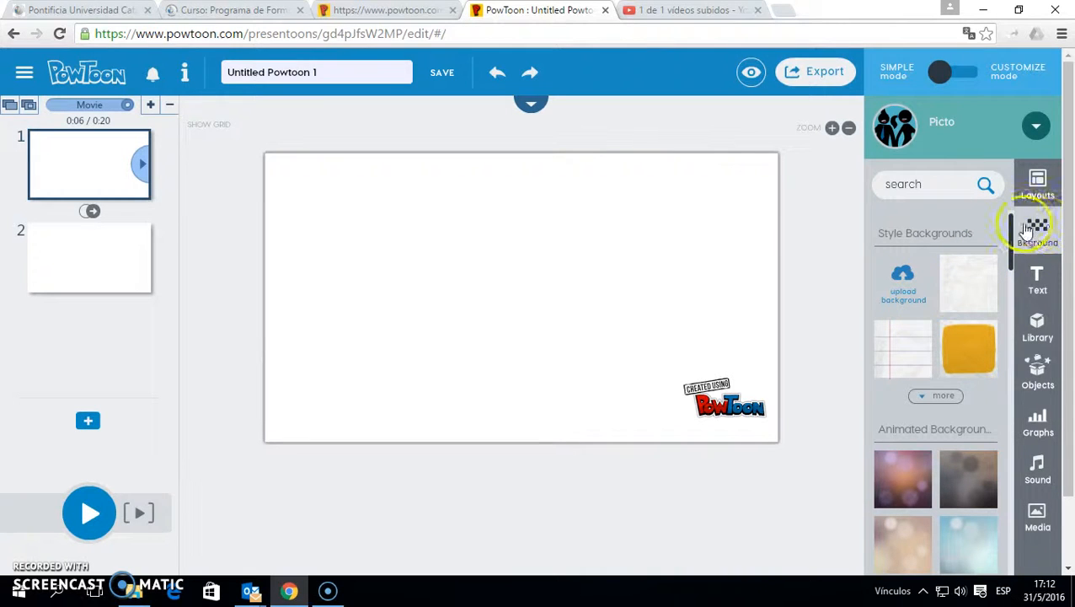
scroll(977, 333, down, 4)
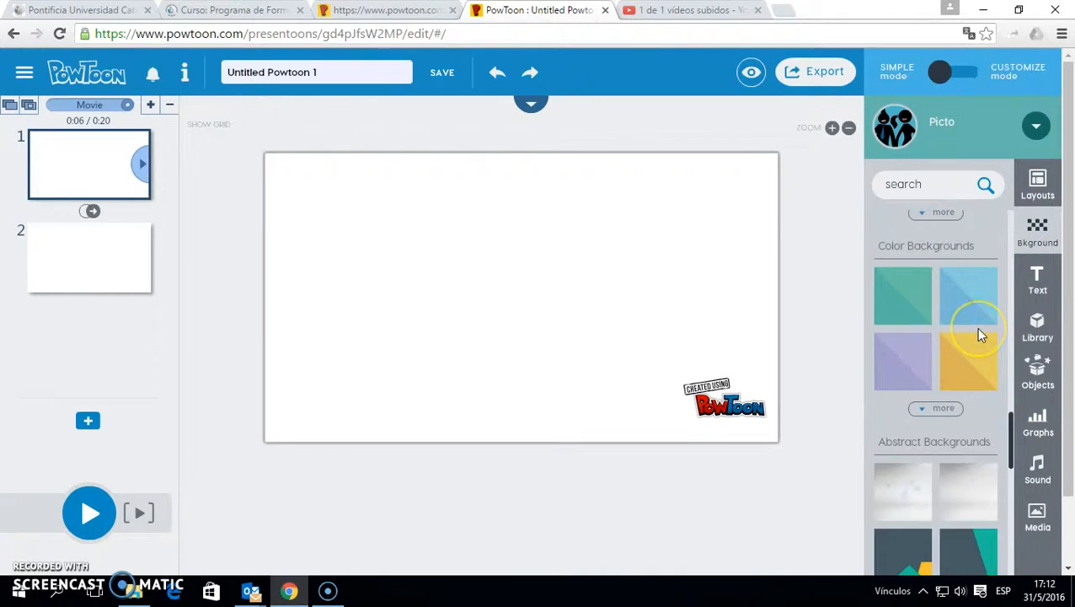
scroll(979, 333, down, 4)
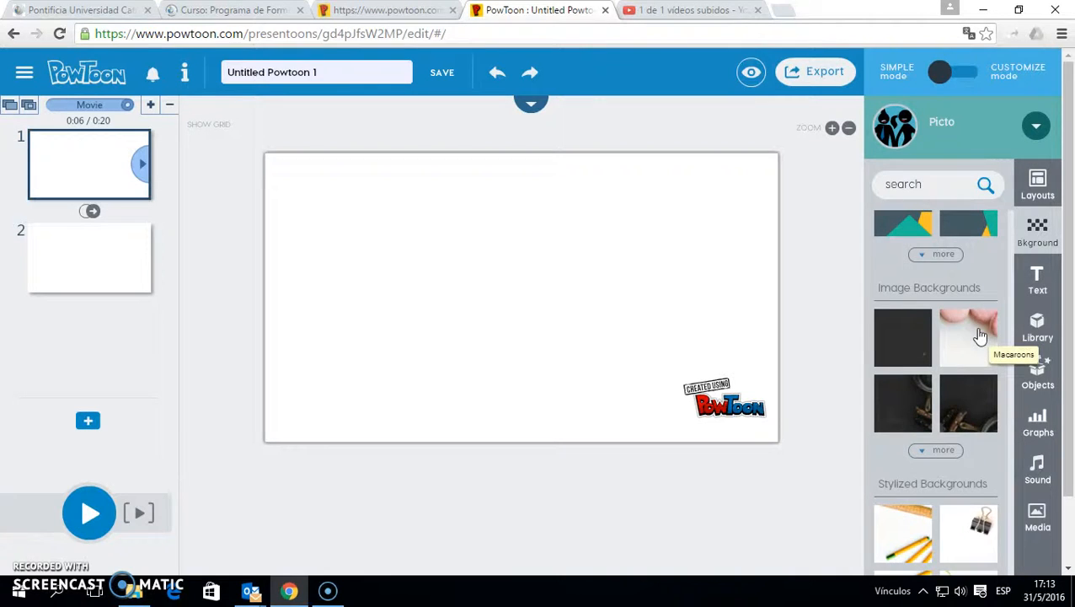
scroll(980, 335, up, 8)
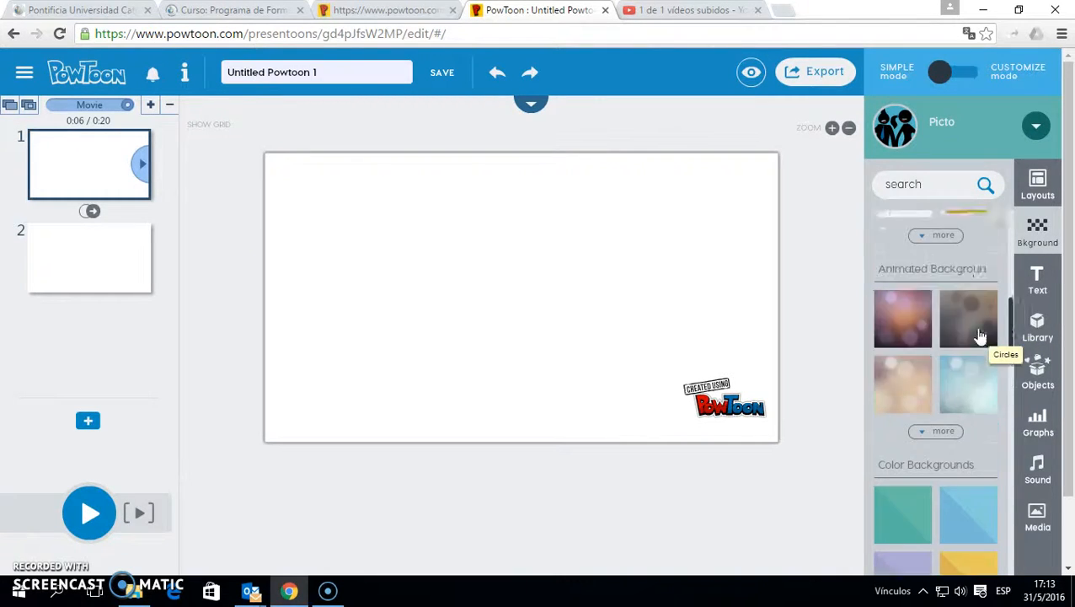
scroll(980, 335, up, 2)
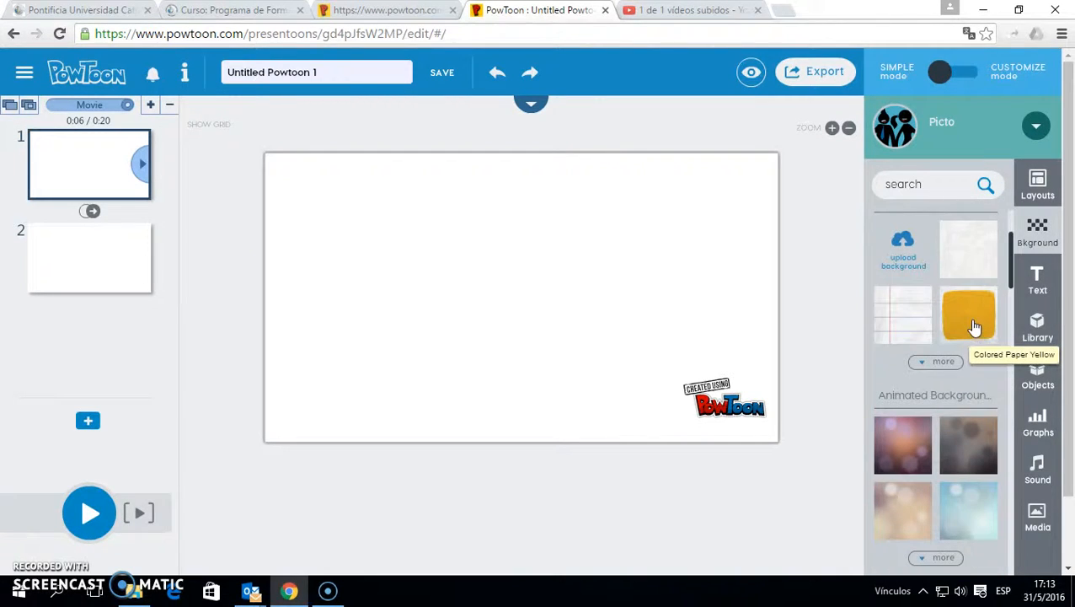
click(935, 360)
click(897, 407)
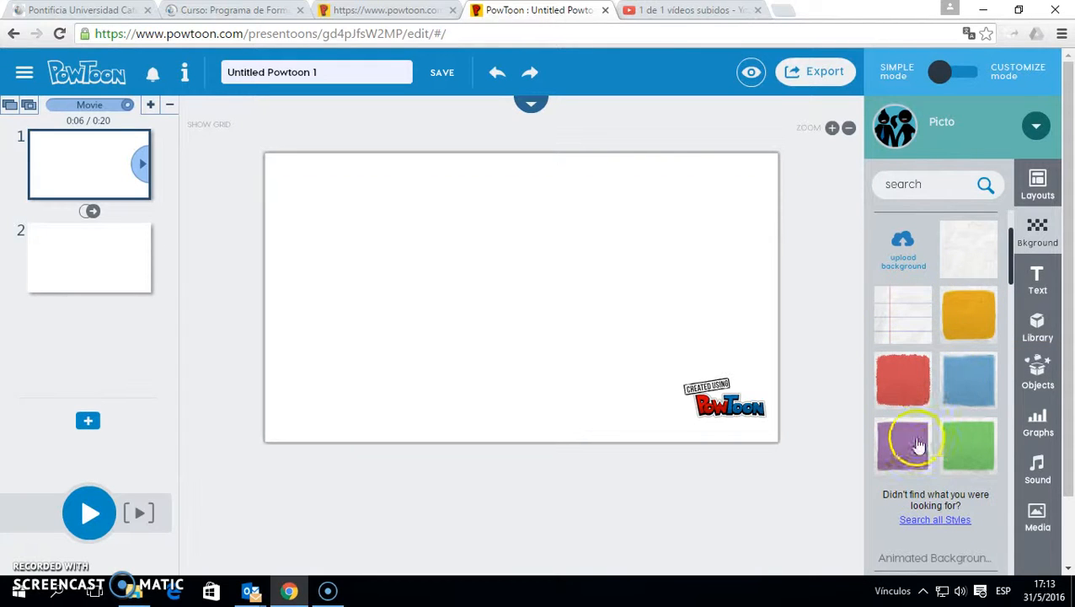
click(972, 327)
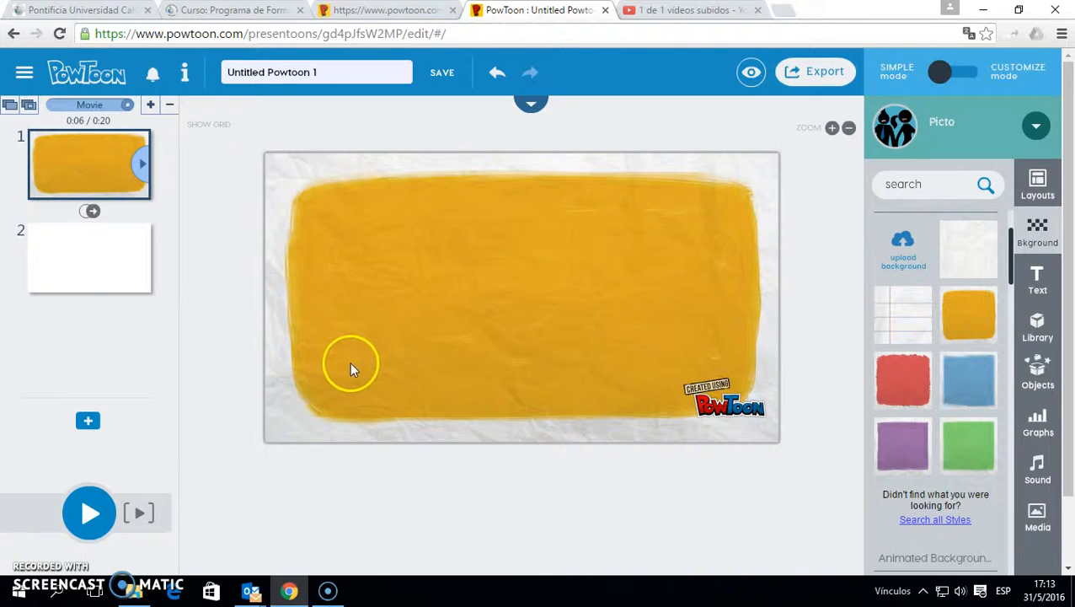
Step: Apply the Colored Paper Yellow background to slide 2 and check both slides in turn, ending on slide 1
click(90, 261)
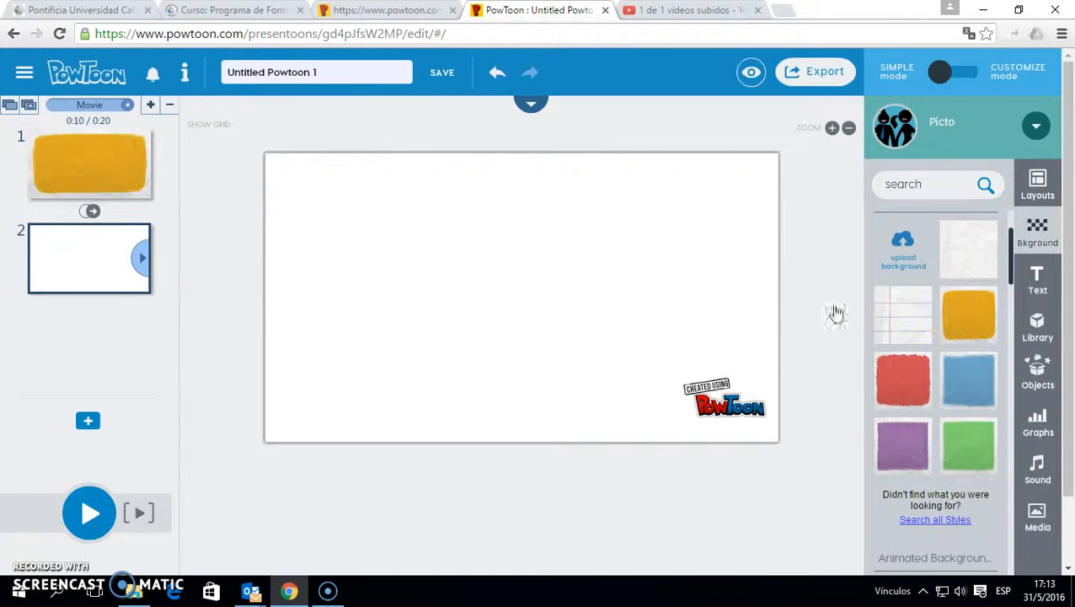
drag(834, 313, 539, 303)
click(104, 169)
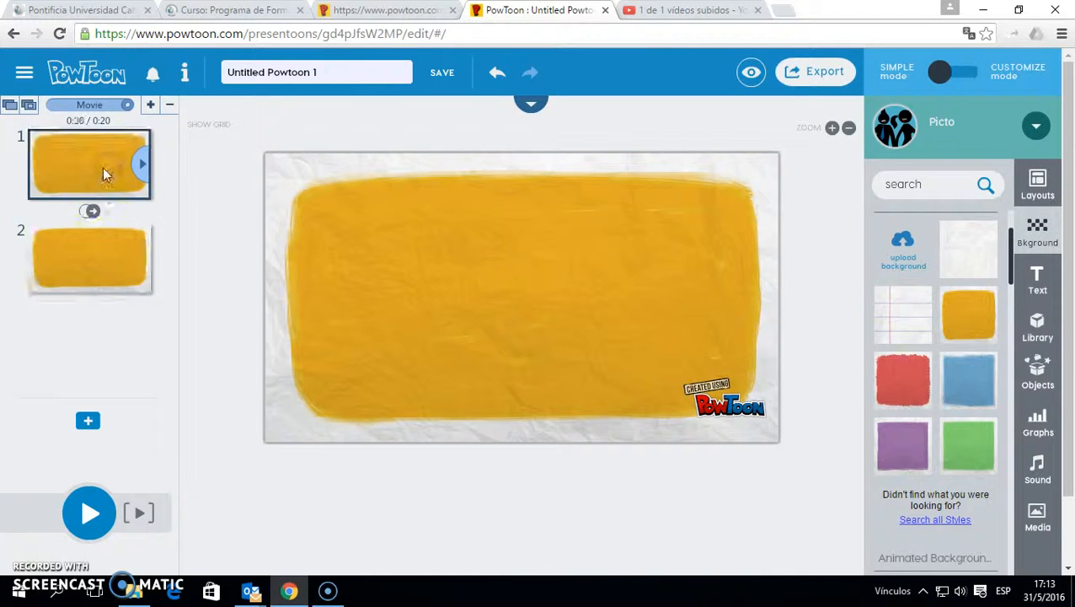
click(79, 167)
click(79, 233)
click(83, 162)
click(82, 262)
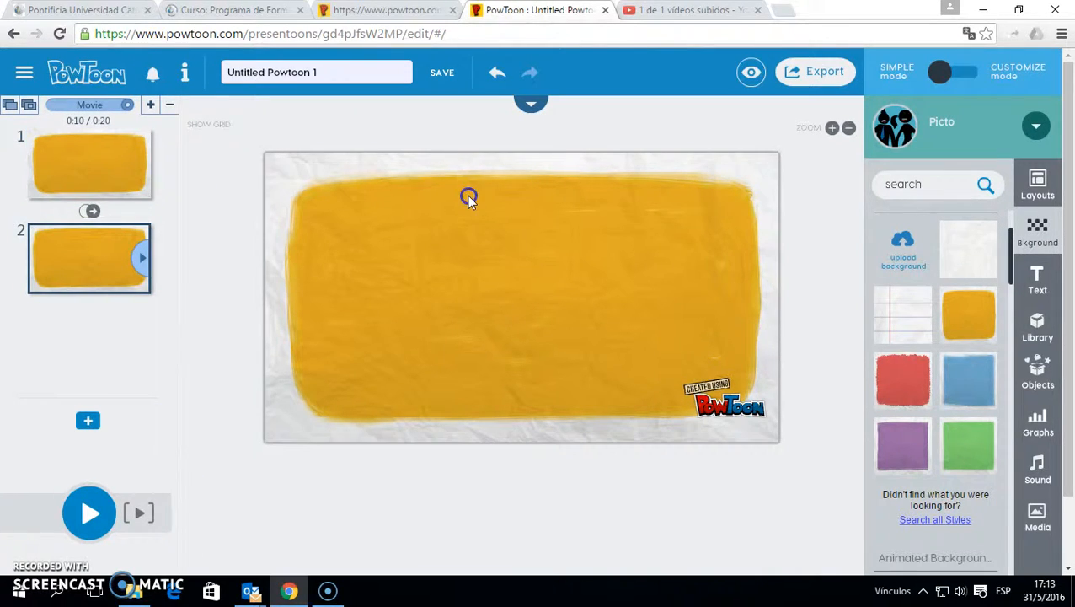
click(96, 157)
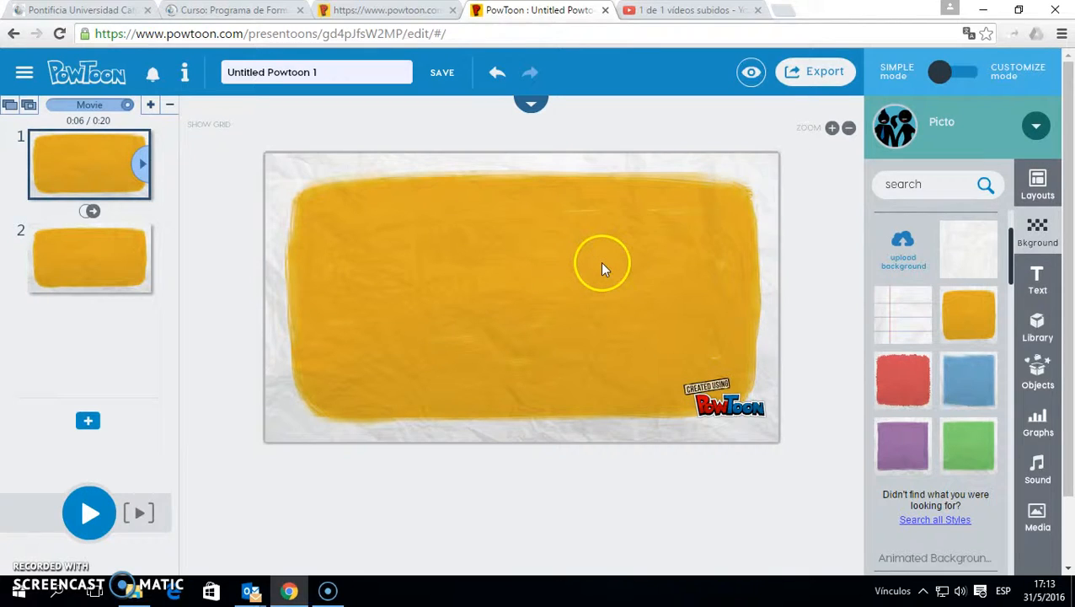
Step: Switch the editor from Simple to Customize mode to open the Library of characters
click(1042, 329)
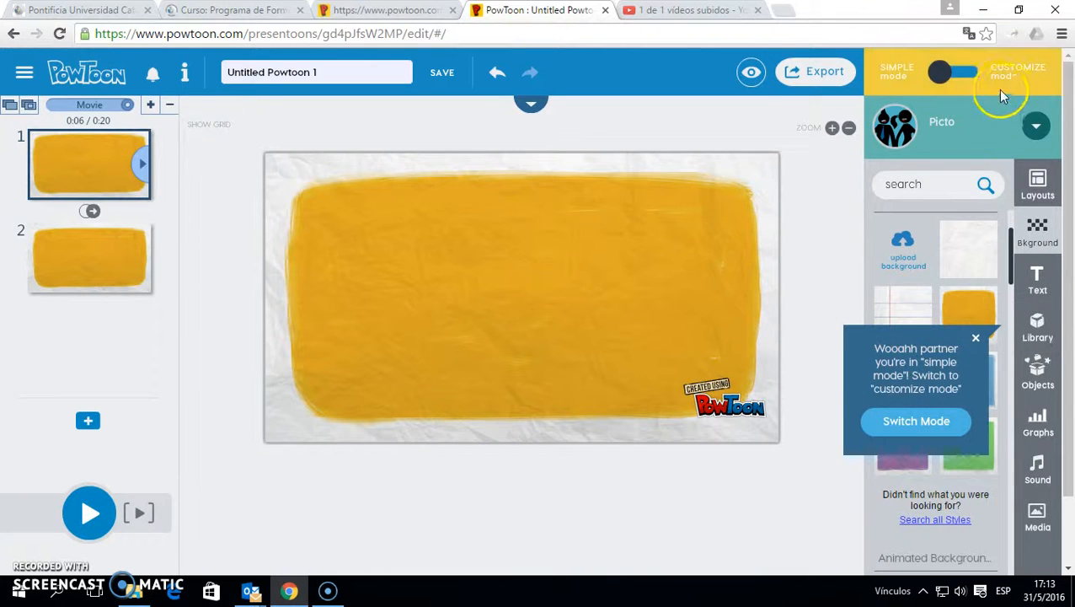
click(942, 75)
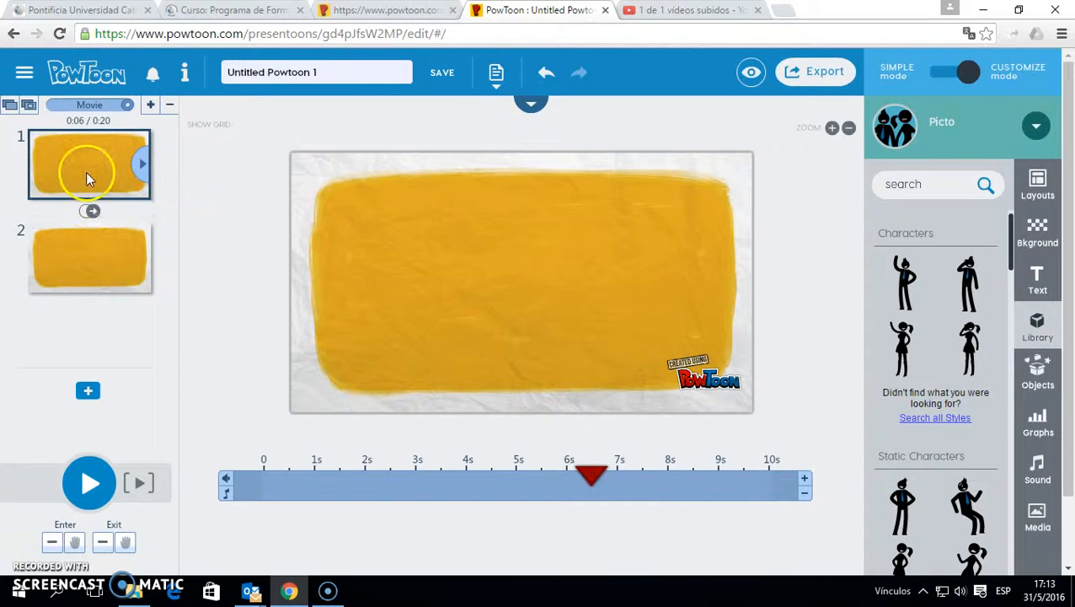
Step: Preview the movie from the start of slide 1 through the transition into slide 2, pausing it there
drag(590, 474, 240, 477)
click(88, 482)
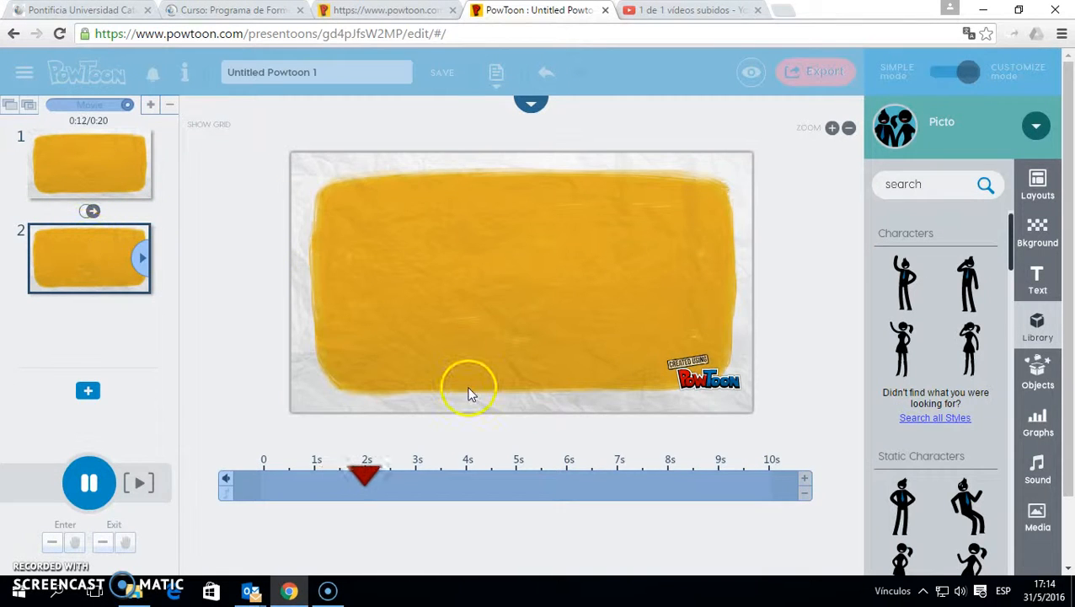
click(89, 482)
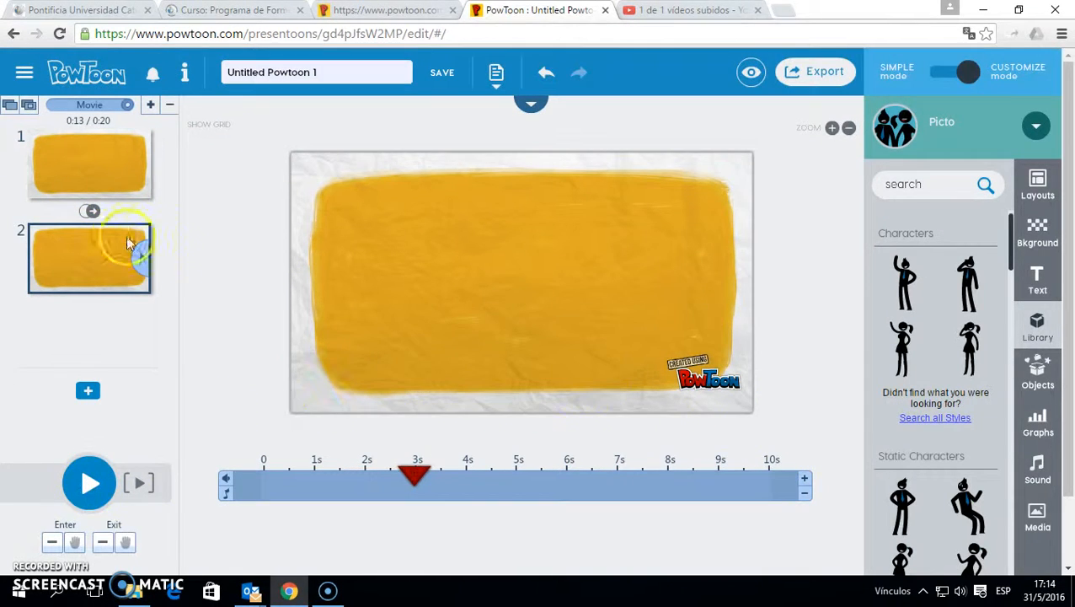
Step: Remove one second from slide 1's timeline
click(103, 172)
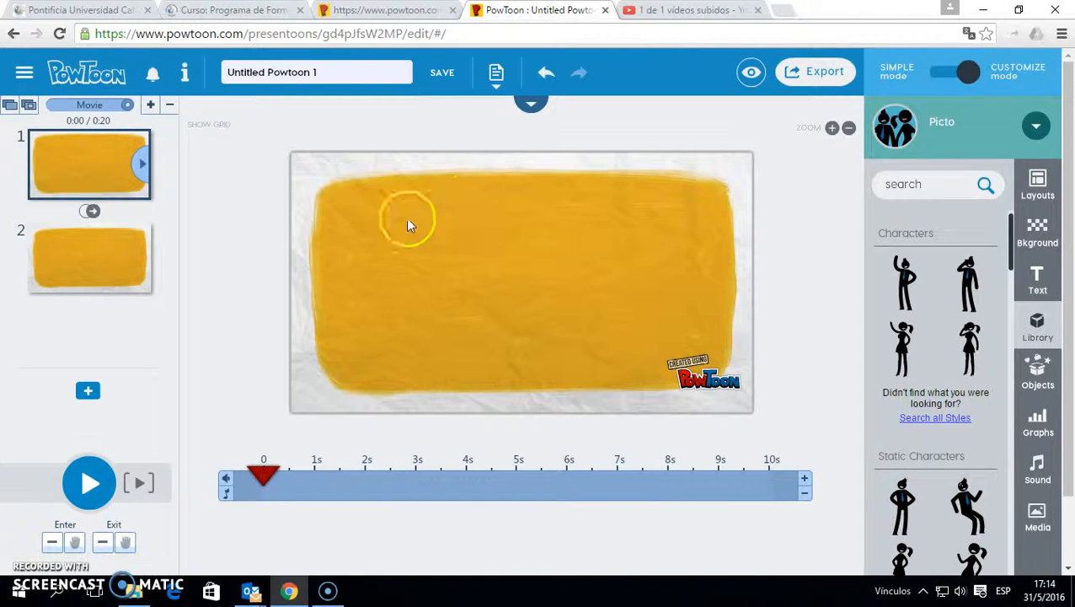
click(805, 498)
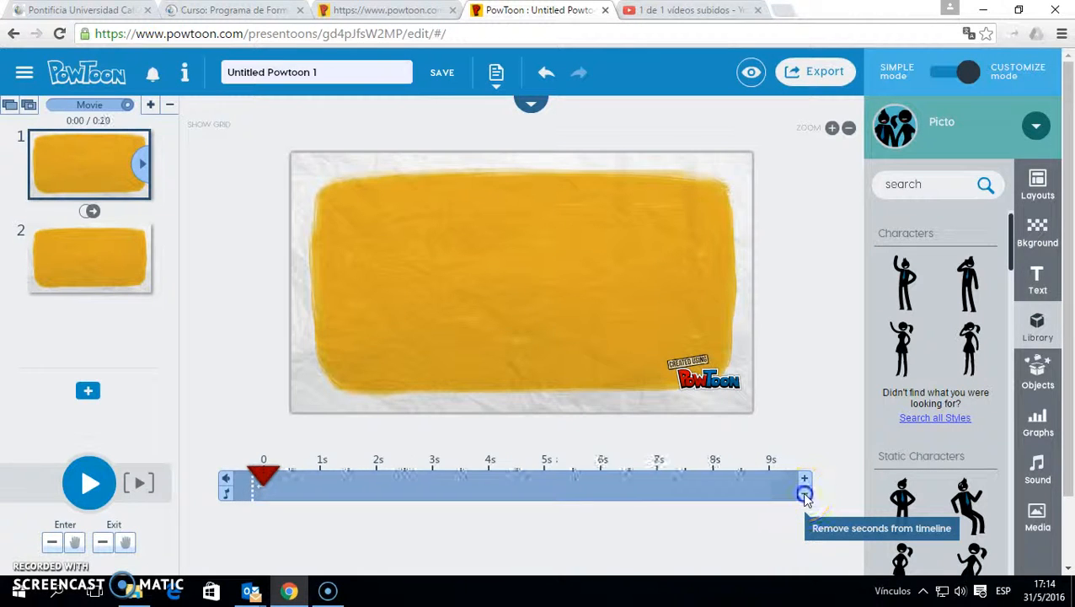
Step: Adjust slide 1's timeline to a duration of 7 seconds
click(804, 496)
click(804, 497)
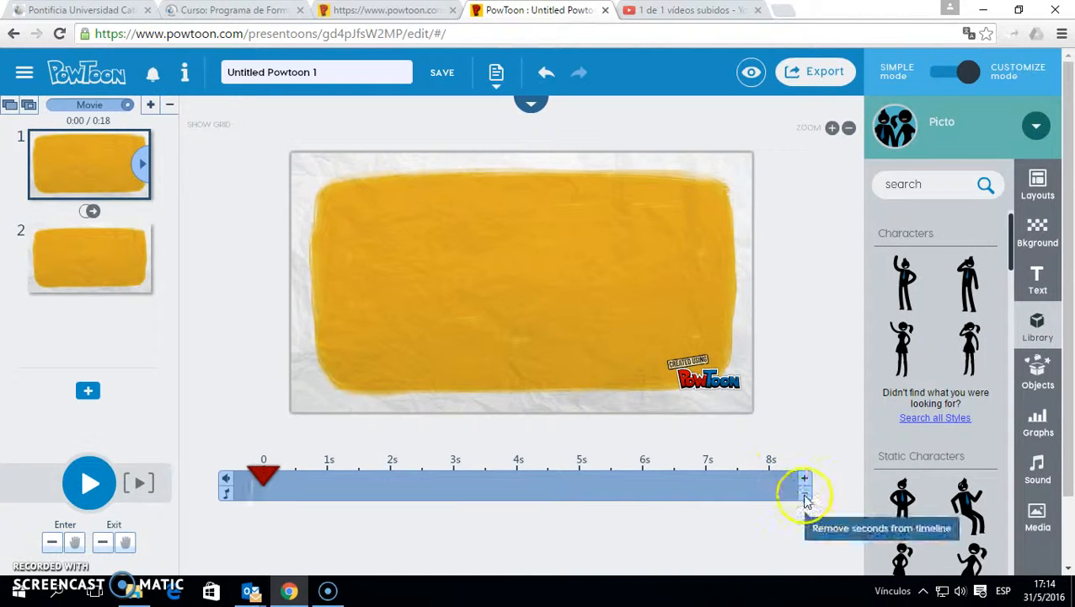
click(805, 497)
click(804, 497)
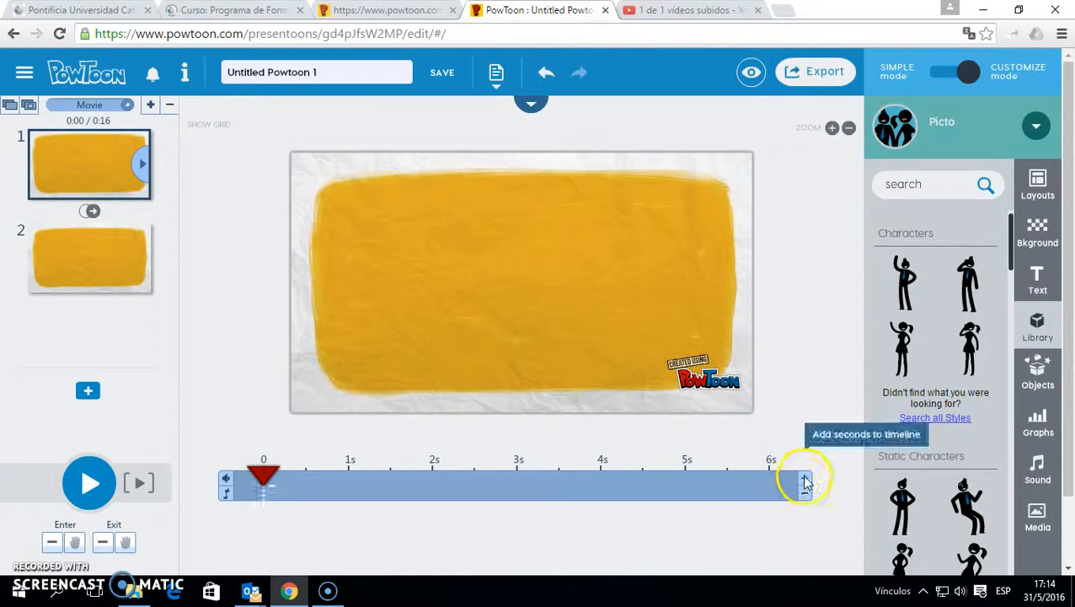
click(804, 479)
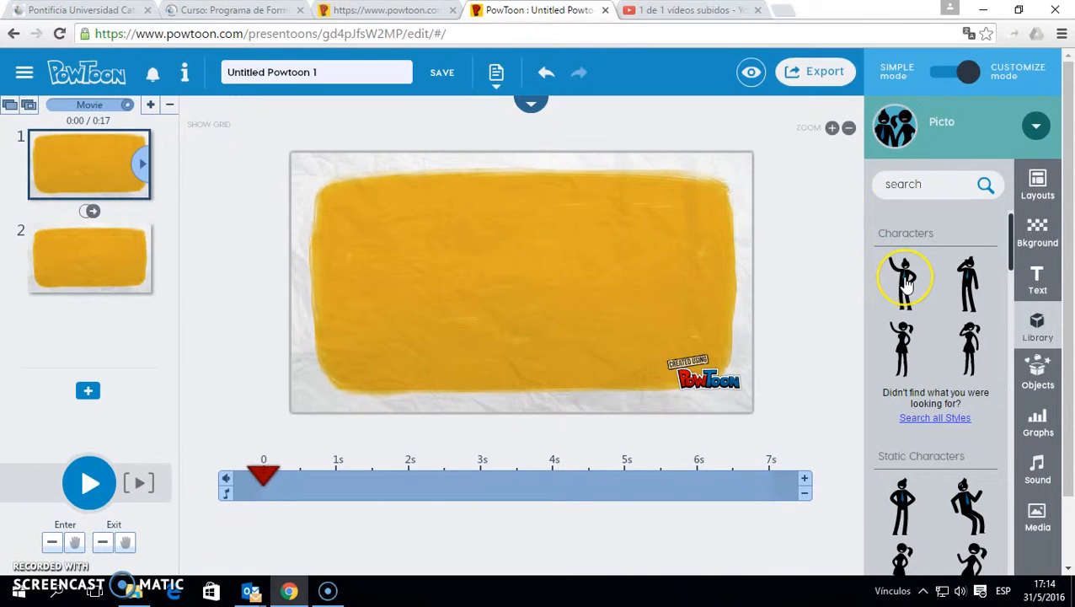
Step: Add the waving Picto man in a tie from the library's Characters to slide 1
mouse_move(906, 284)
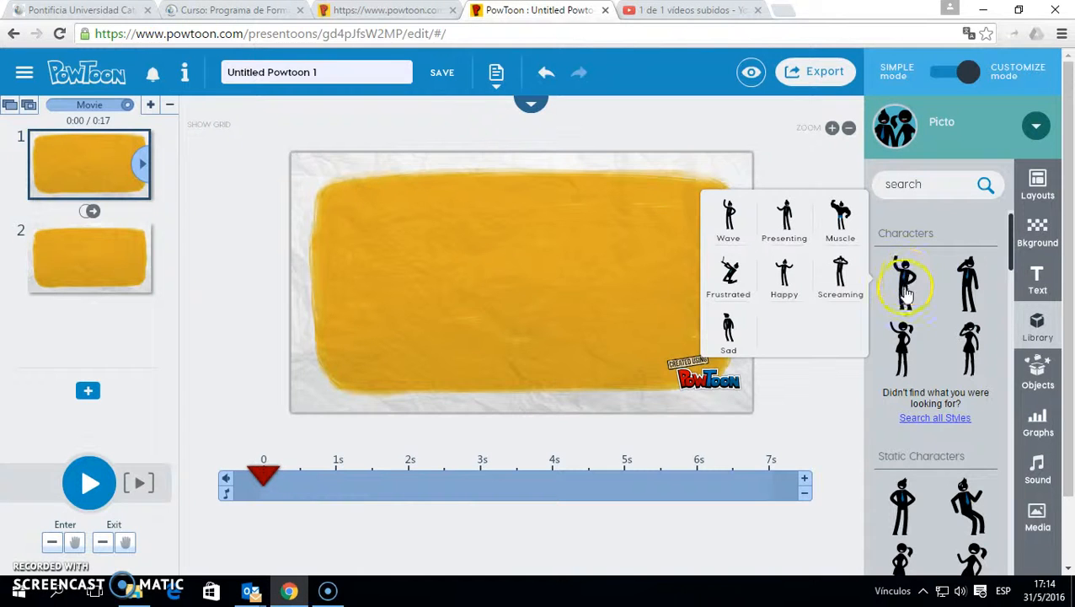
mouse_move(975, 291)
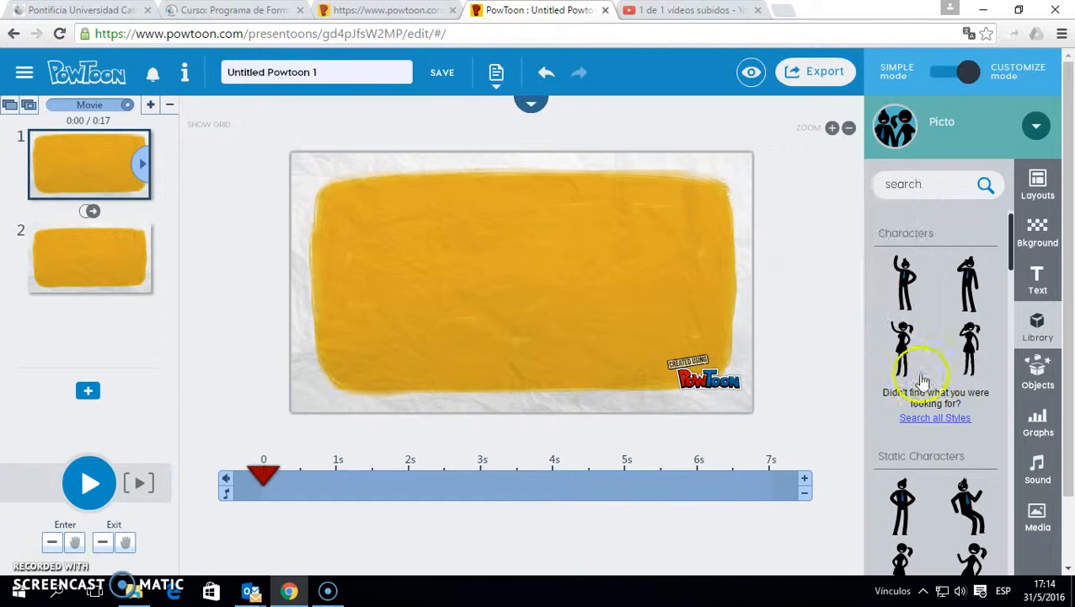
click(906, 285)
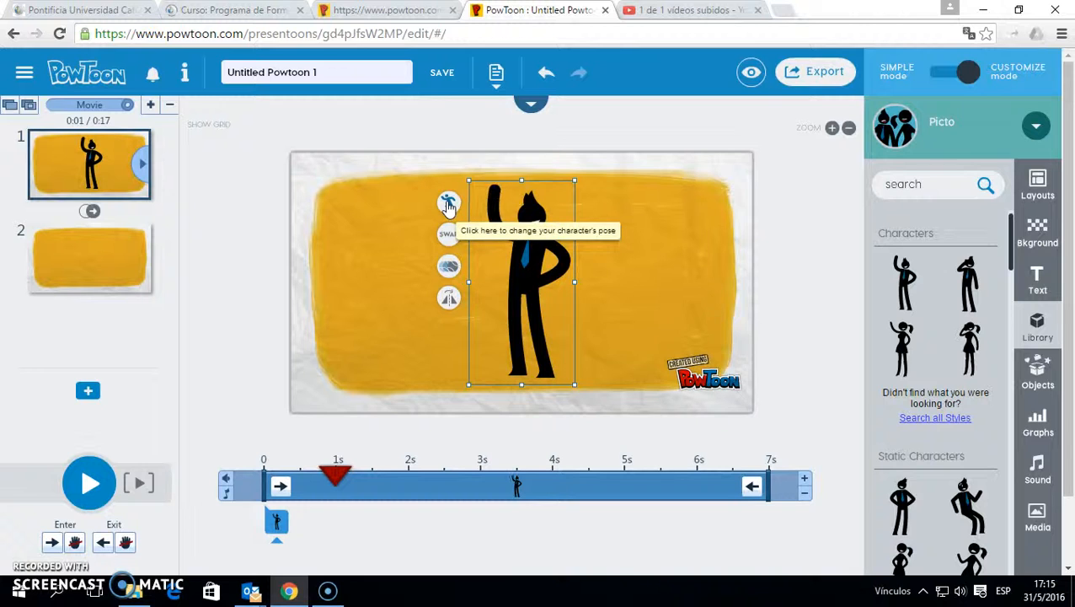
Step: Change the character's pose to Happy and switch it back to Wave
click(448, 204)
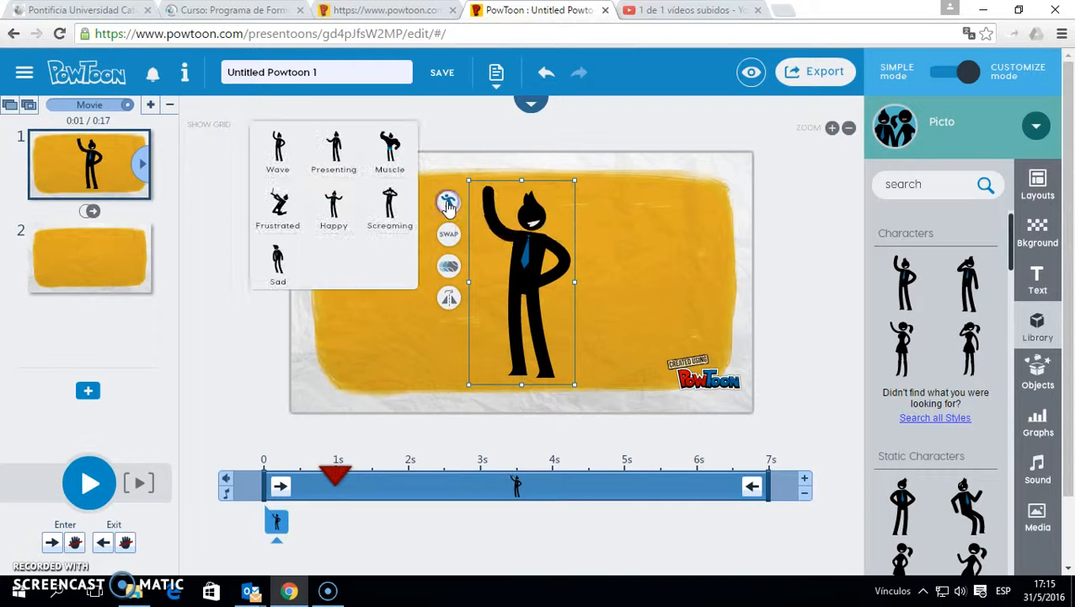
click(334, 206)
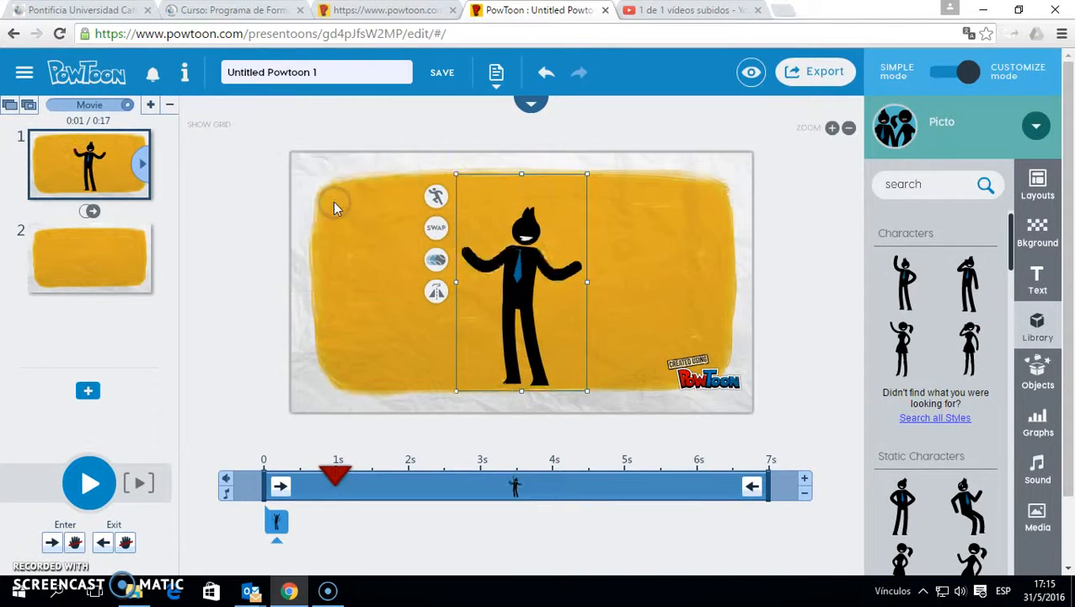
click(452, 207)
click(272, 144)
click(268, 144)
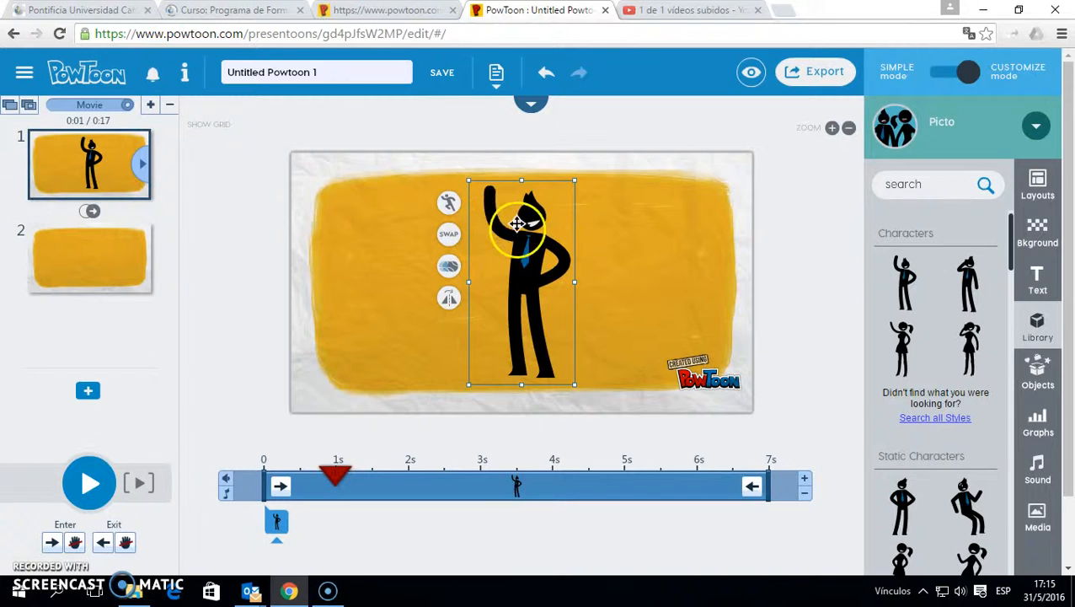
Step: Try swapping the character on slide 1, ending with the same waving Picto man
click(450, 239)
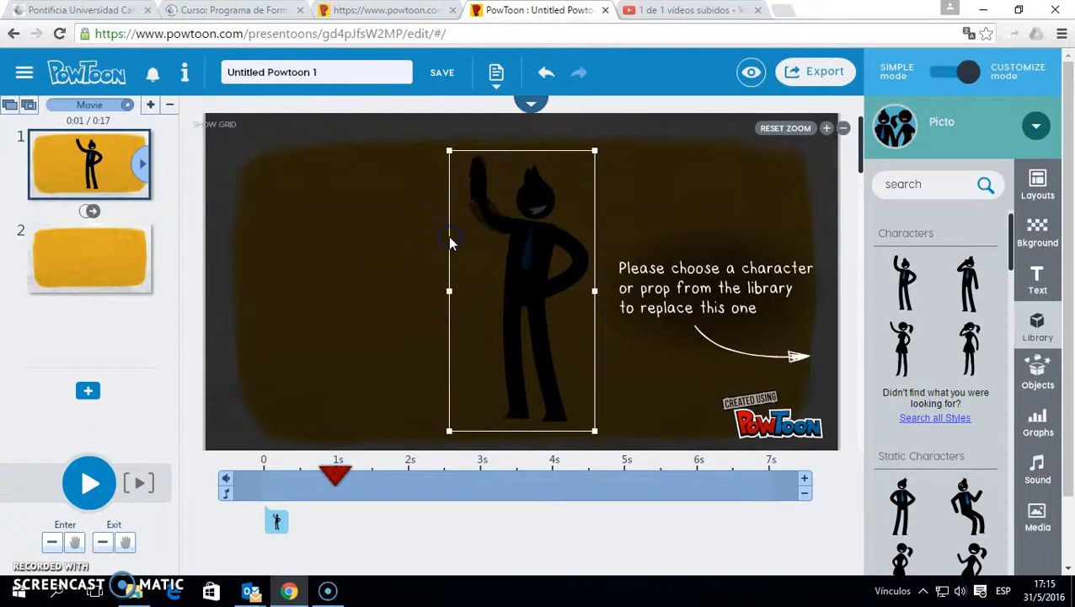
click(616, 338)
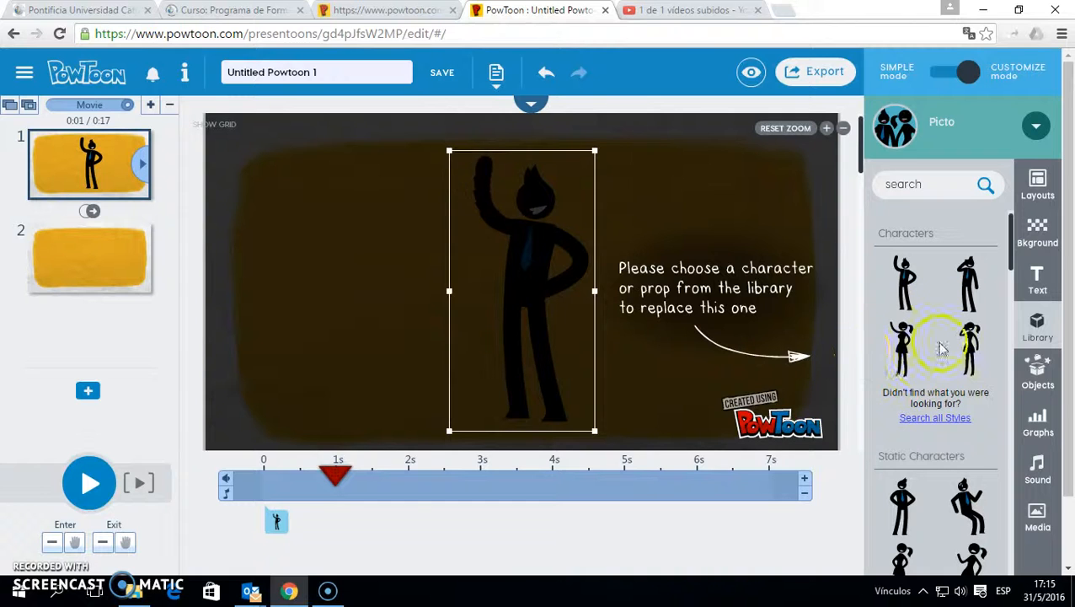
click(902, 342)
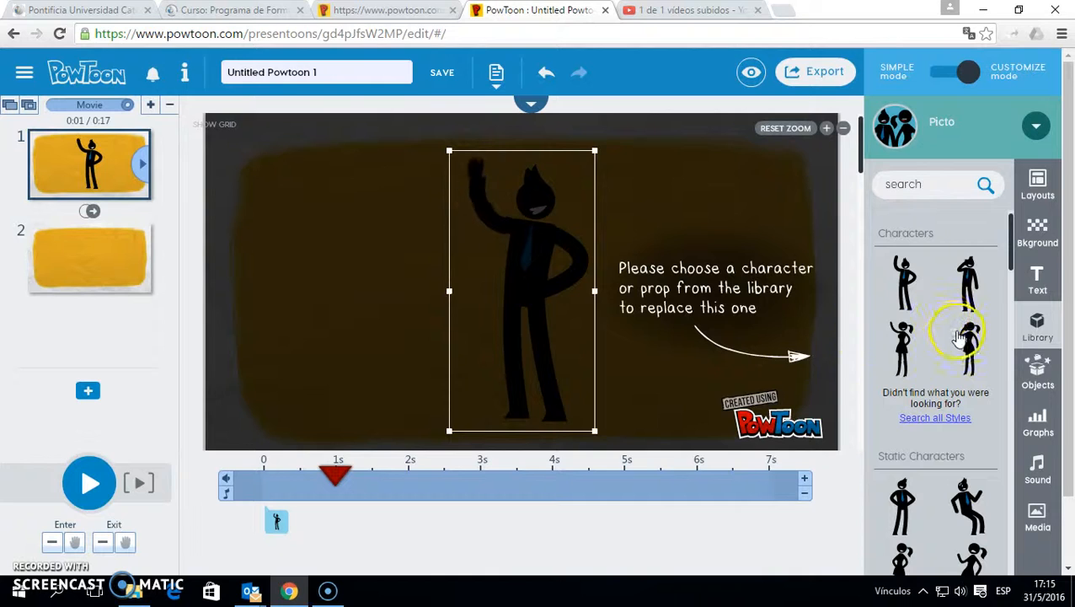
mouse_move(880, 341)
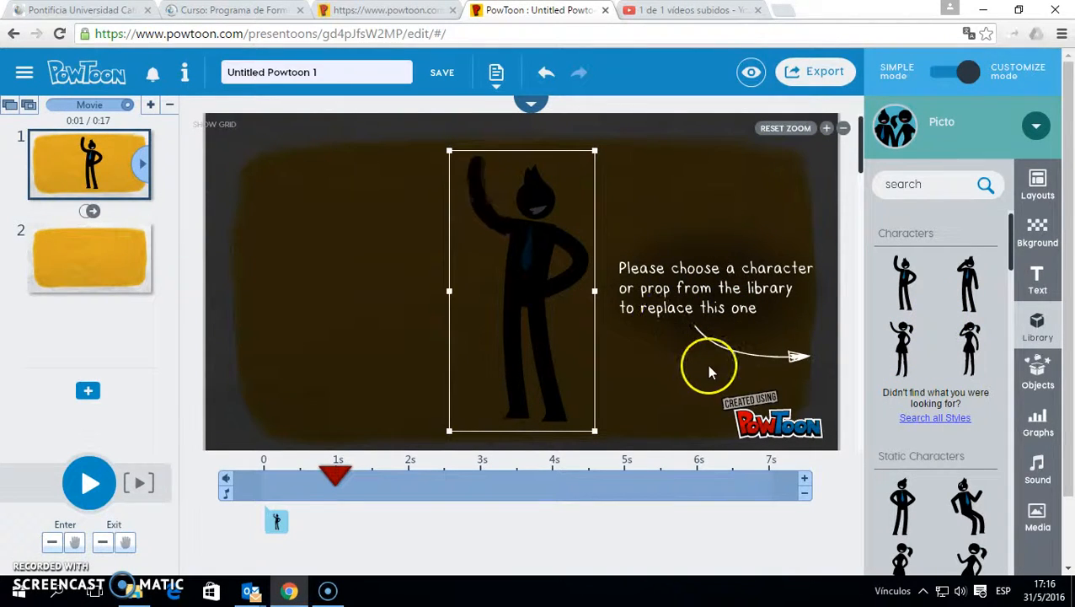
click(904, 283)
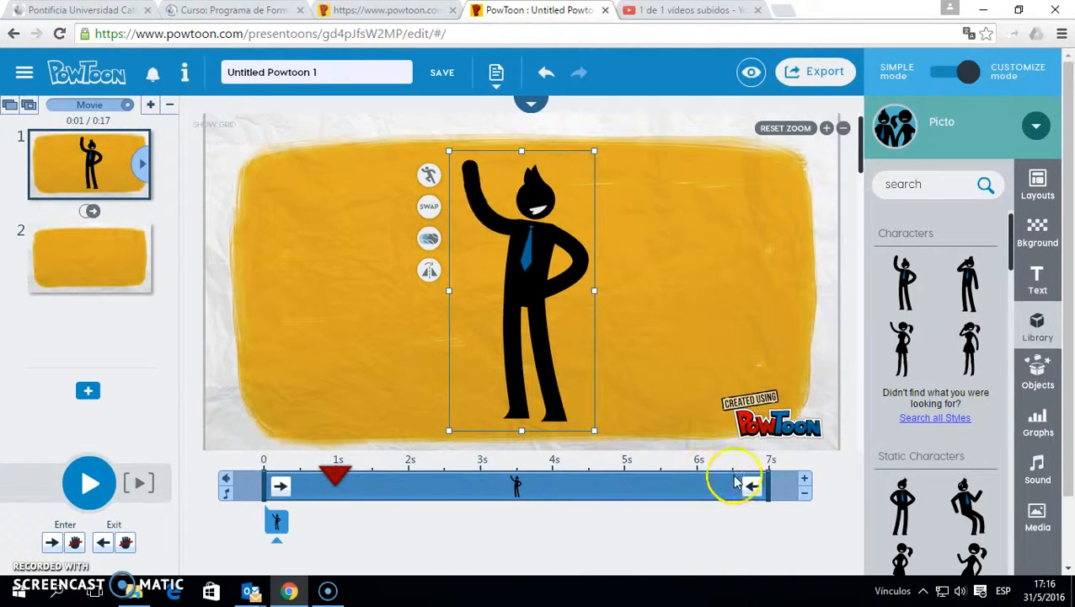
Step: Return the playhead to 0 on slide 1 and preview the movie into slide 2, stopping it there
click(330, 477)
drag(331, 477, 263, 477)
click(89, 482)
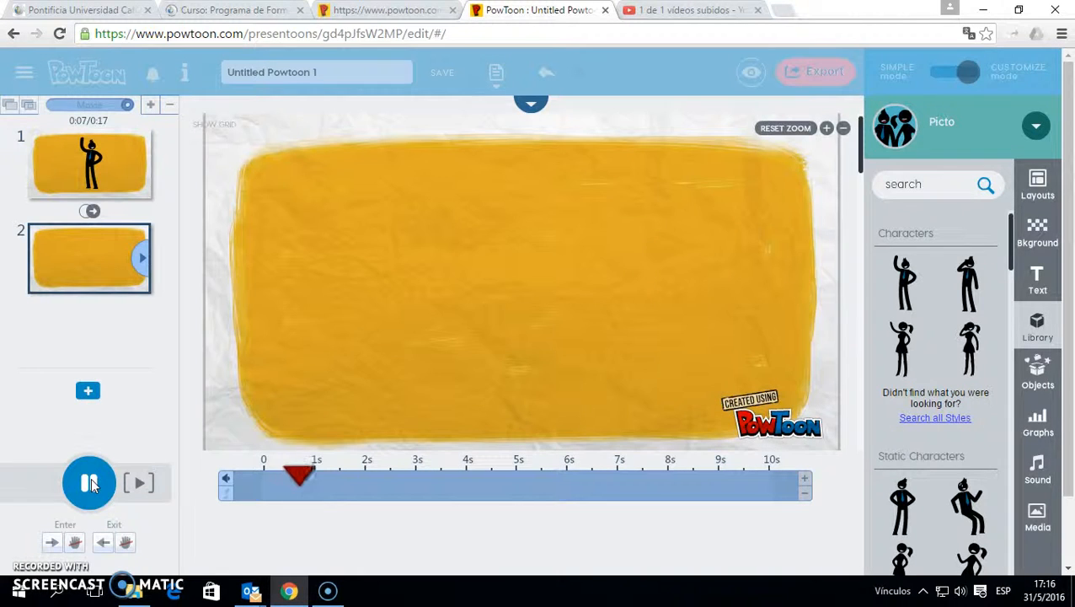
click(71, 163)
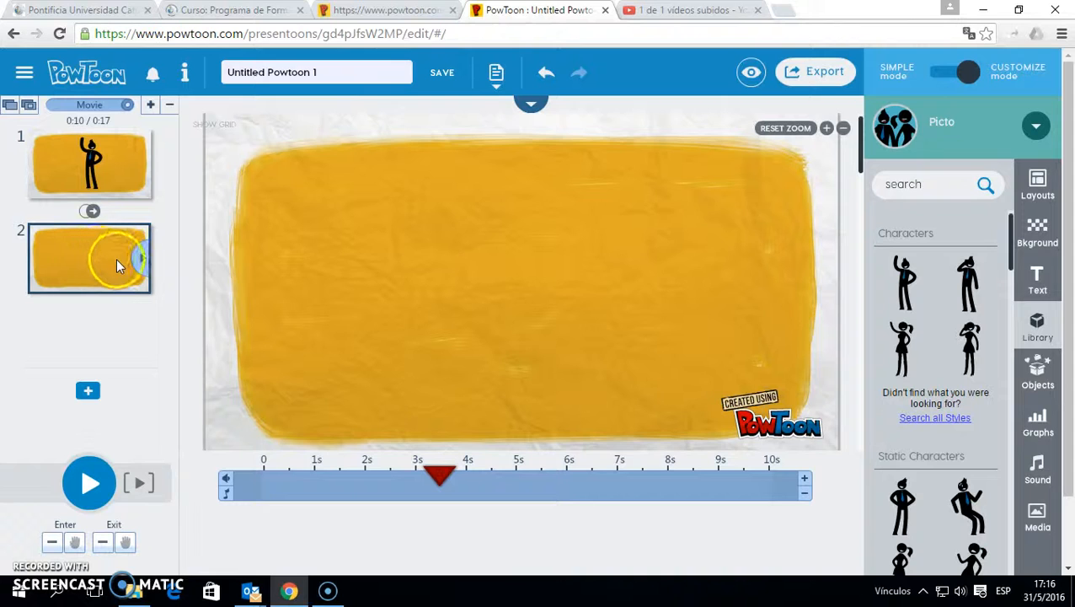
Step: Check slide 1 and delete the empty slide 2 from the movie
click(109, 166)
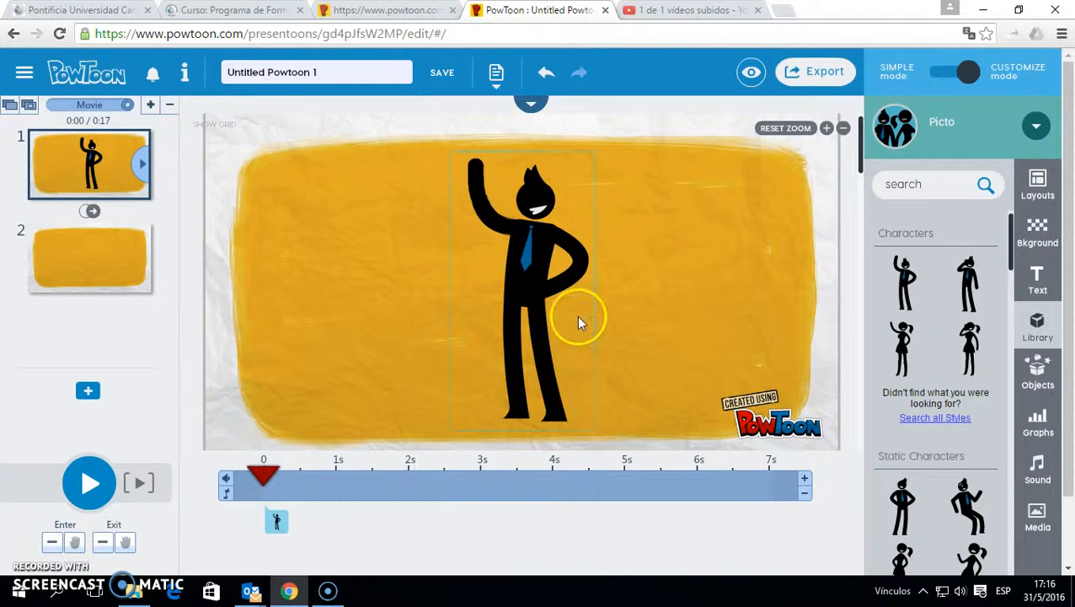
click(118, 268)
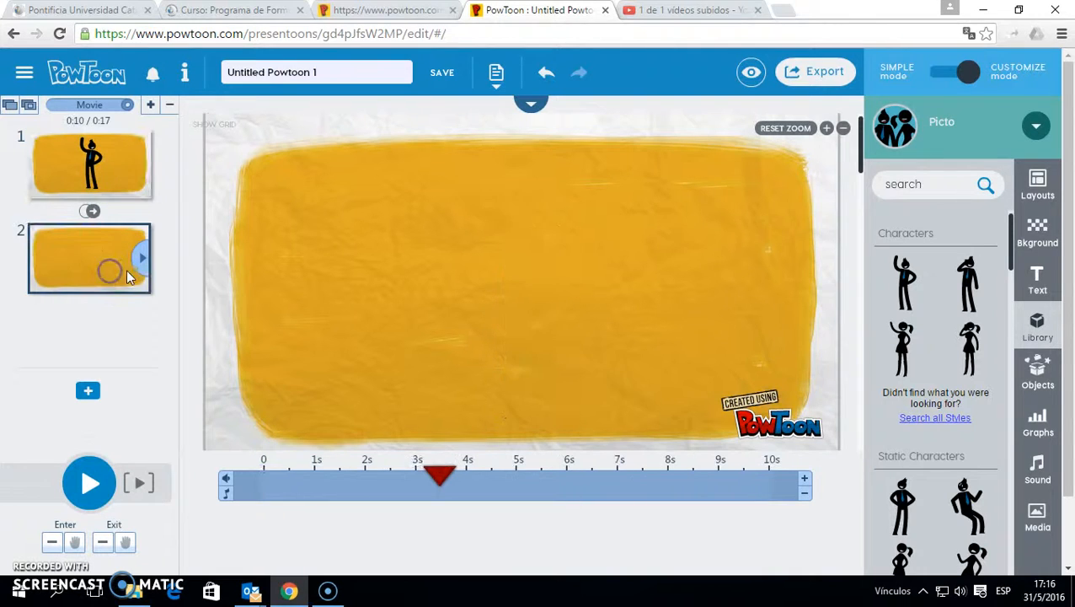
click(167, 105)
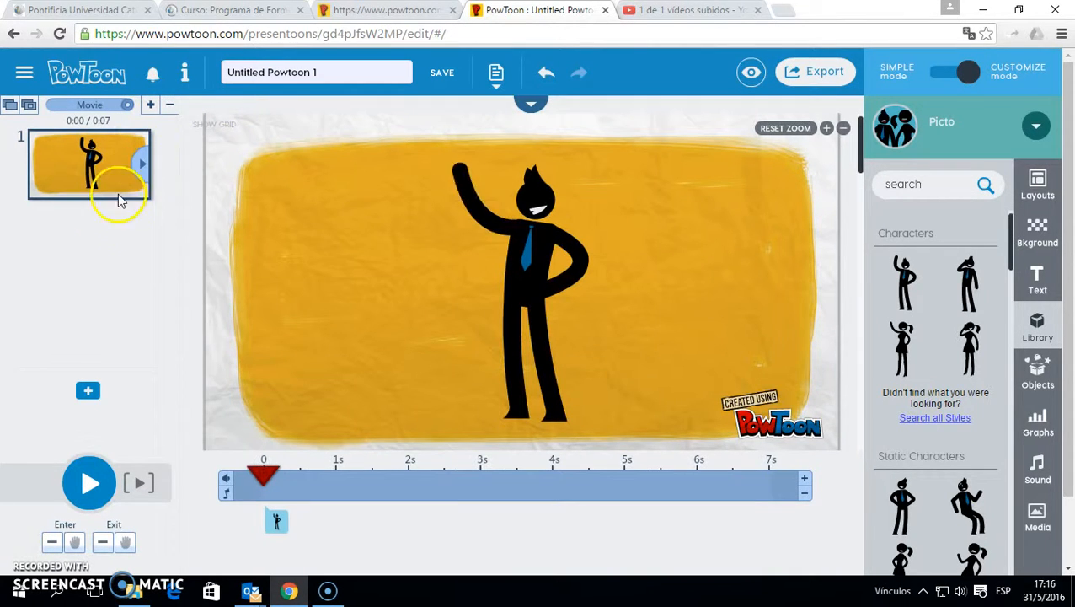
Step: Set the waving character to enter at 1 second and exit at 5 seconds on the slide's timeline
click(544, 265)
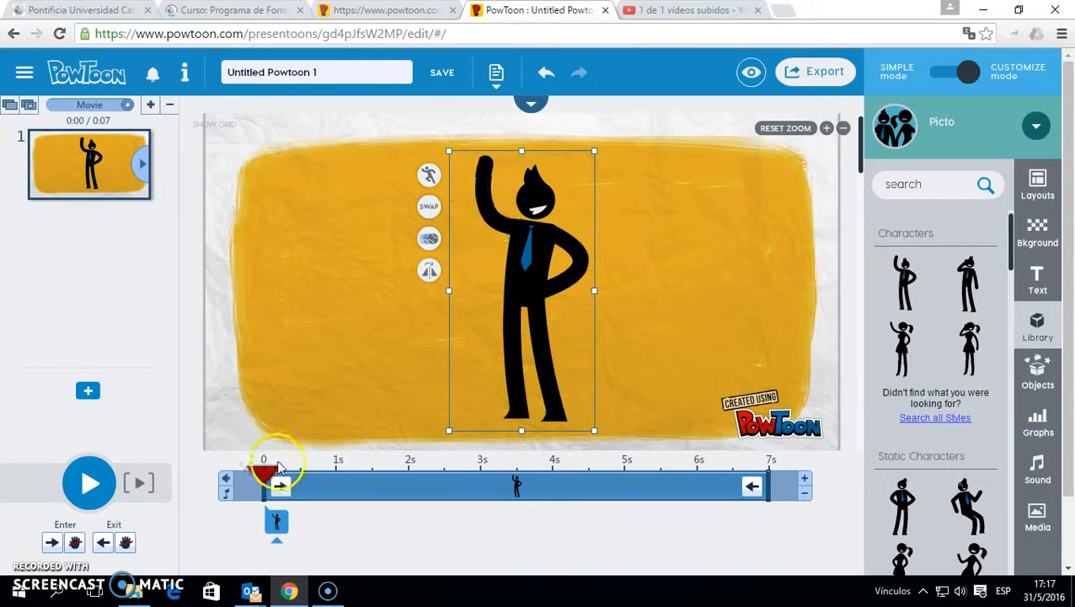
drag(265, 495, 327, 495)
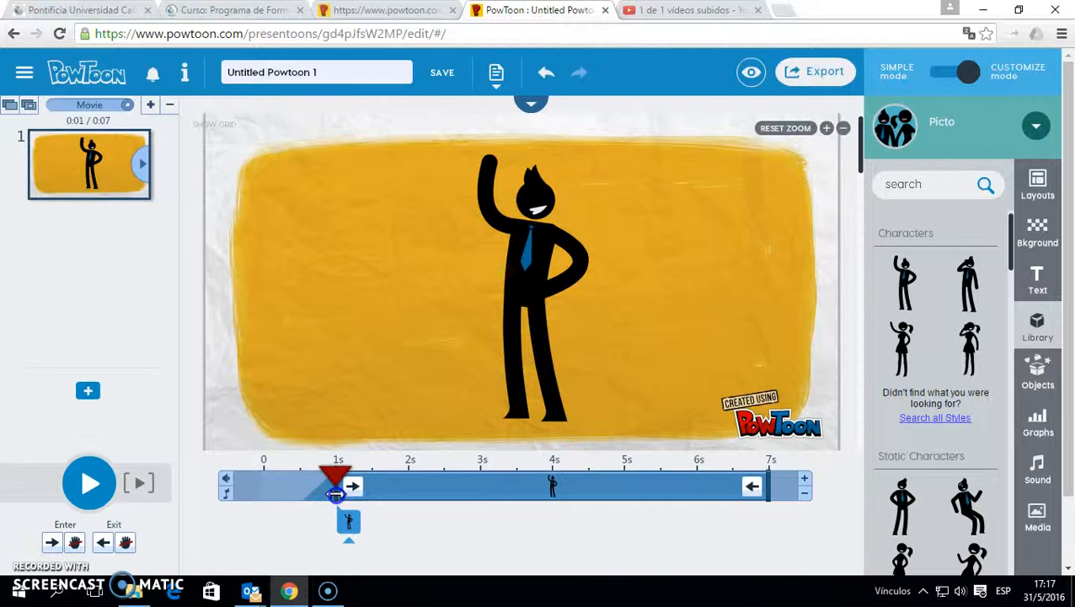
click(336, 494)
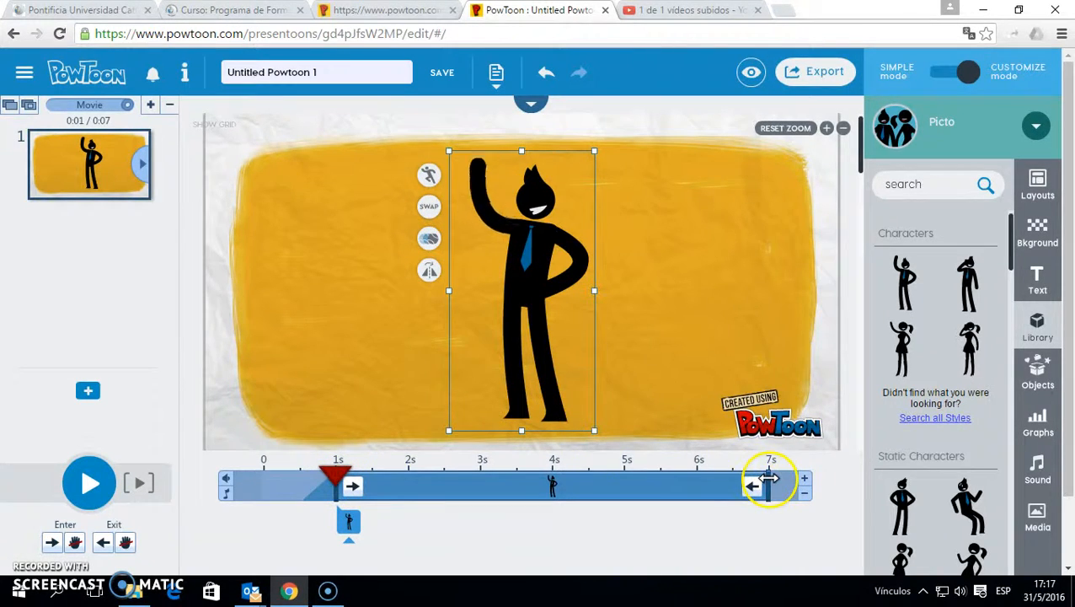
drag(761, 479, 632, 479)
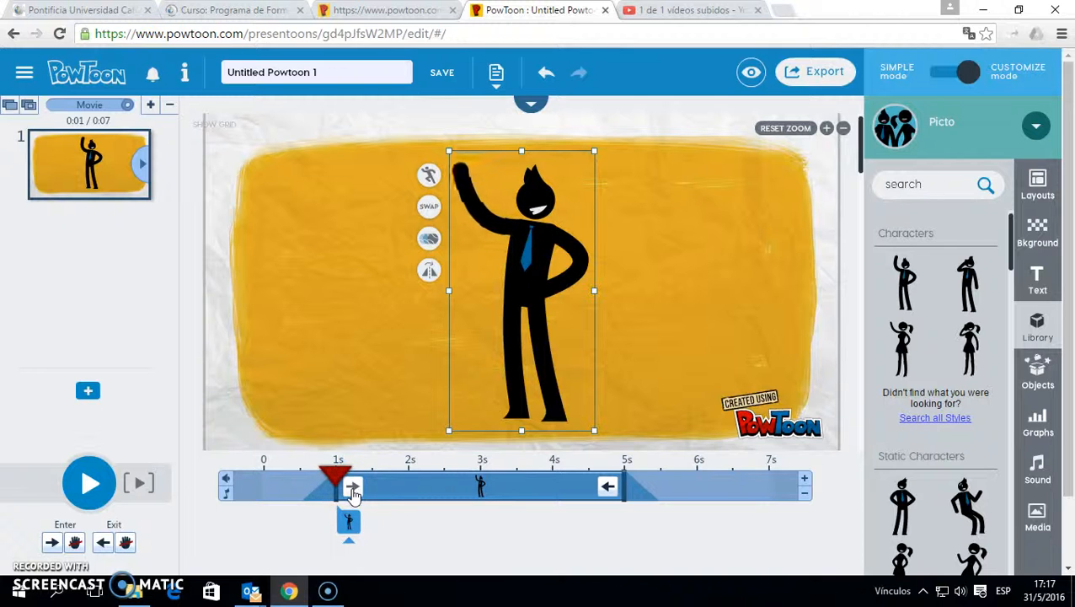
Step: Try the Fade enter effect on the character and restore the Right effect
click(353, 494)
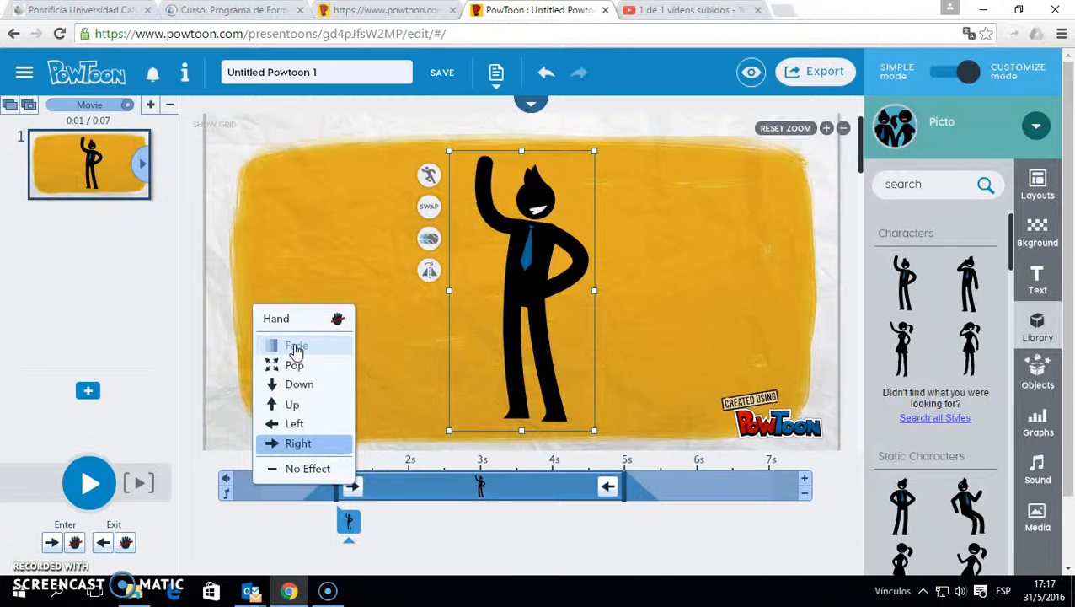
click(294, 348)
click(346, 524)
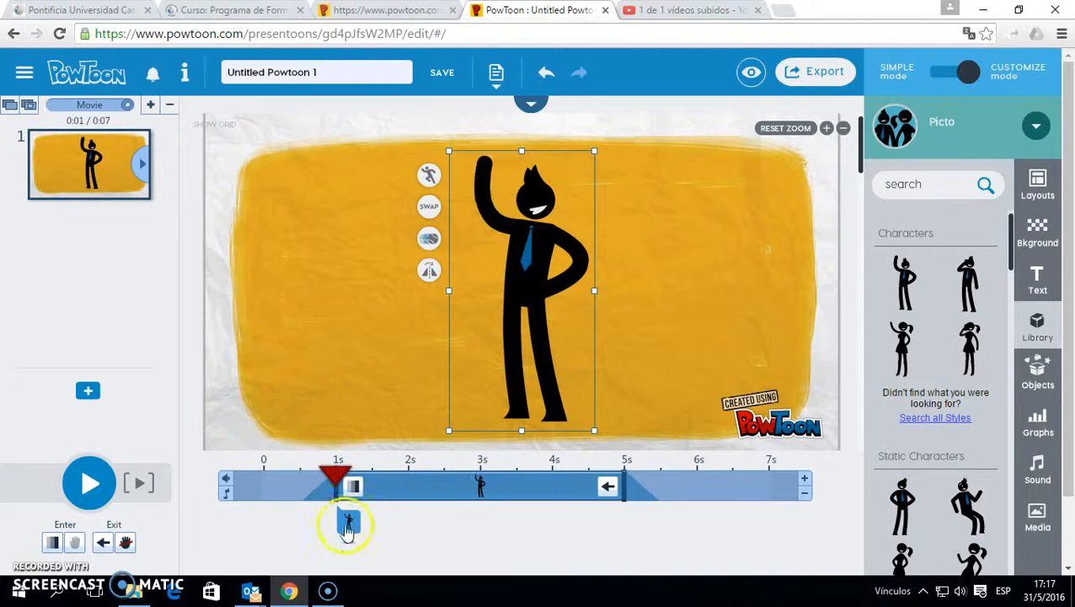
click(278, 365)
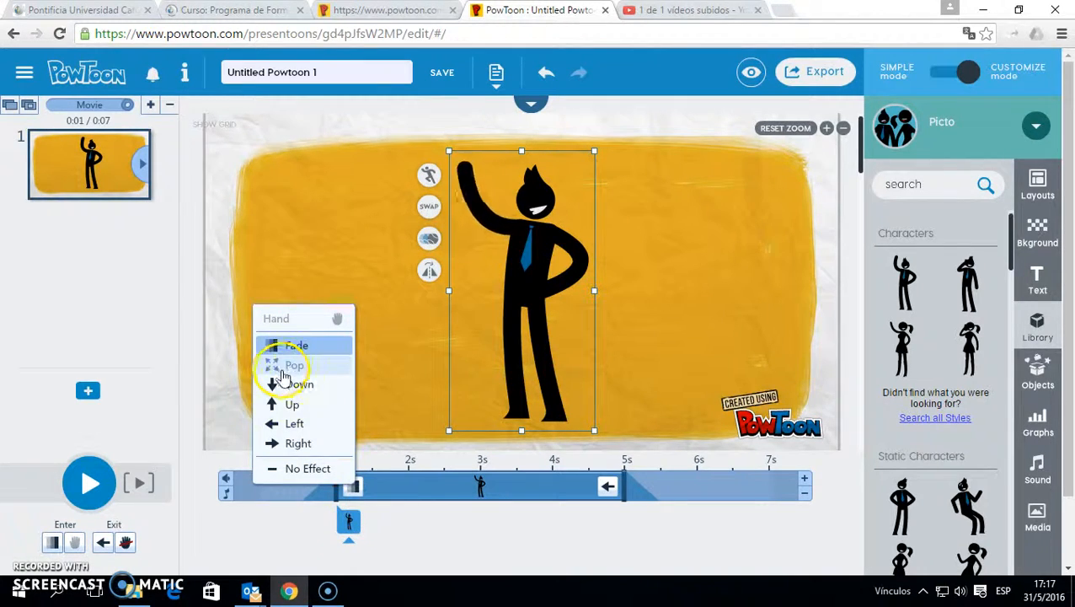
click(287, 444)
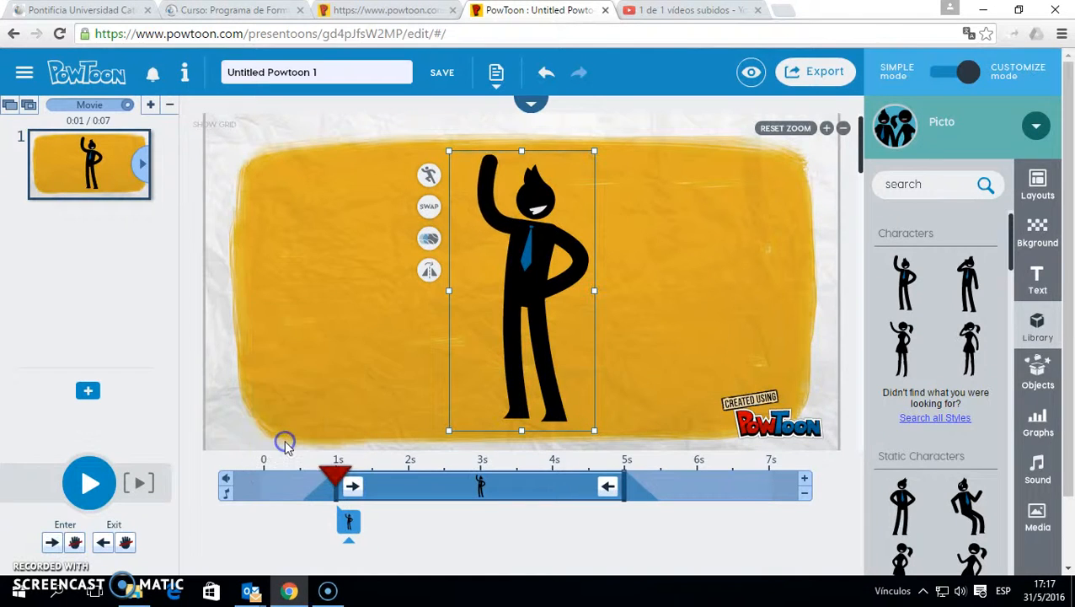
Step: Examine the character's enter effect choices, including the Hand option
click(350, 490)
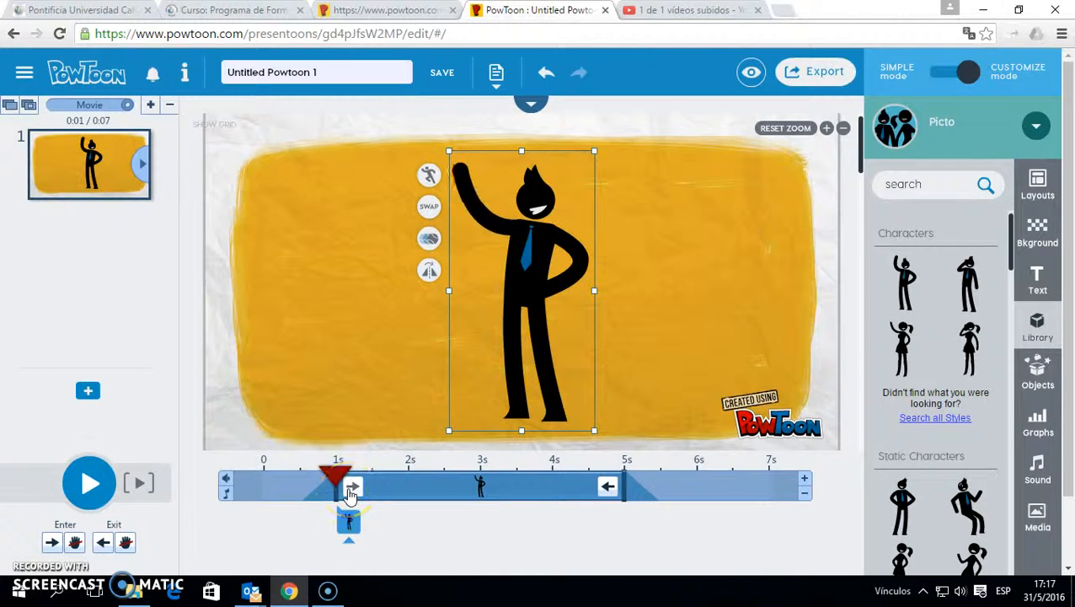
click(352, 491)
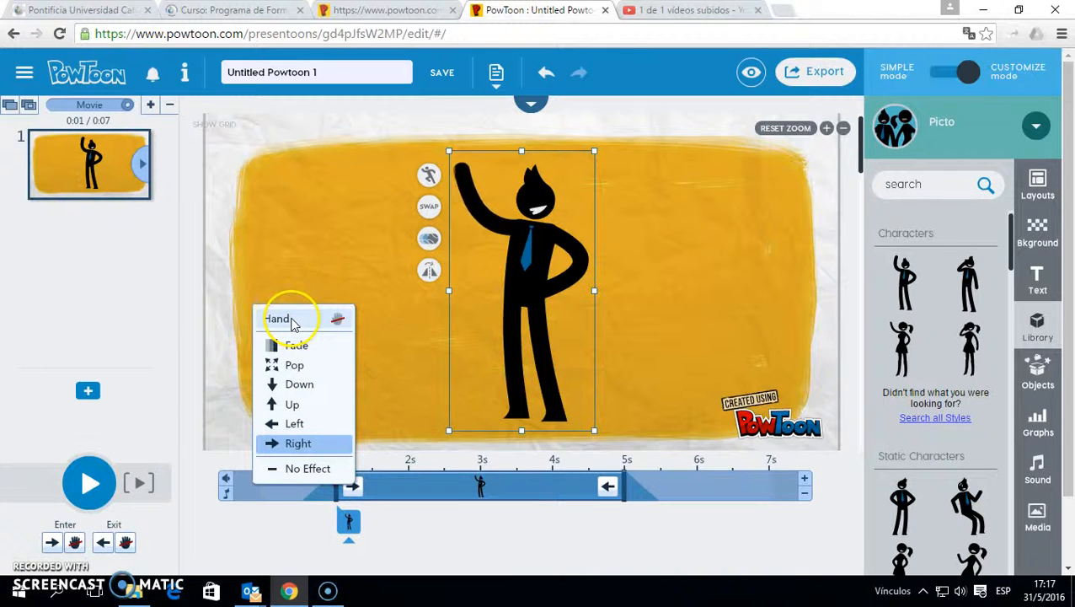
click(337, 319)
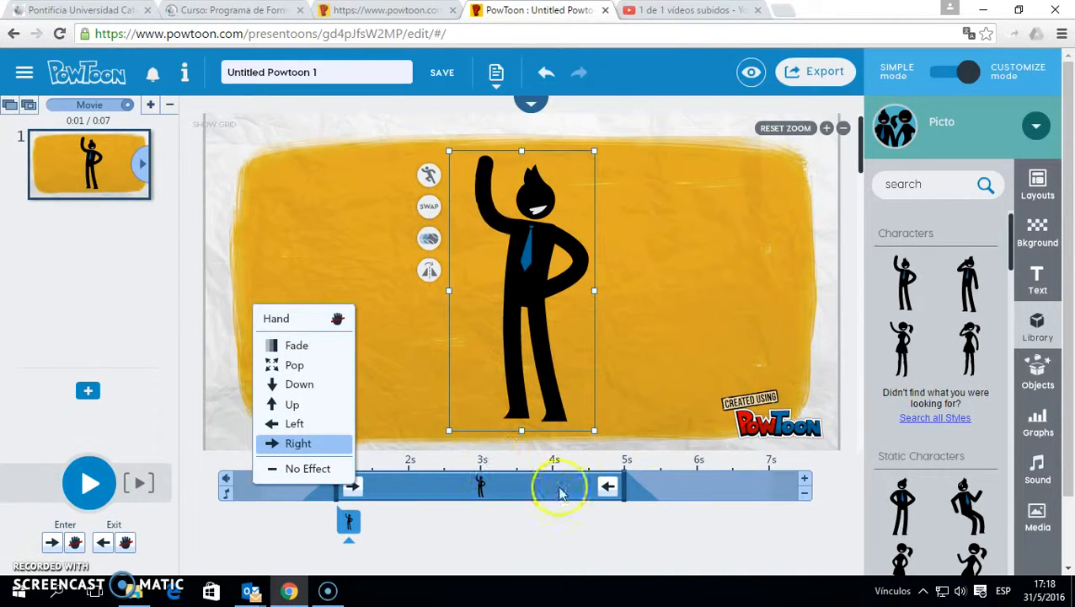
Step: Change the character's exit effect to Right
click(612, 491)
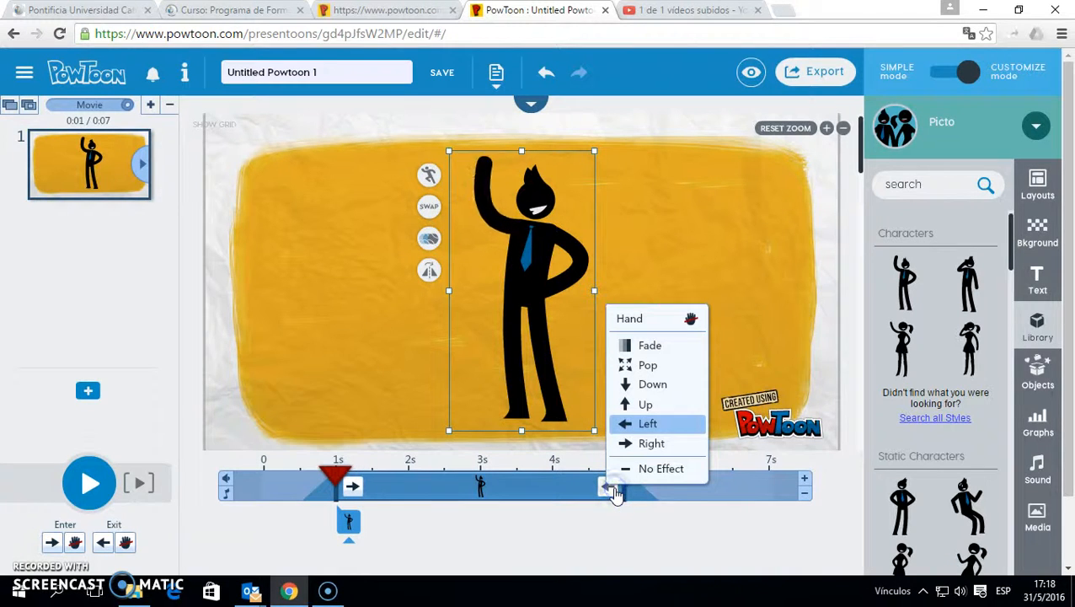
click(654, 443)
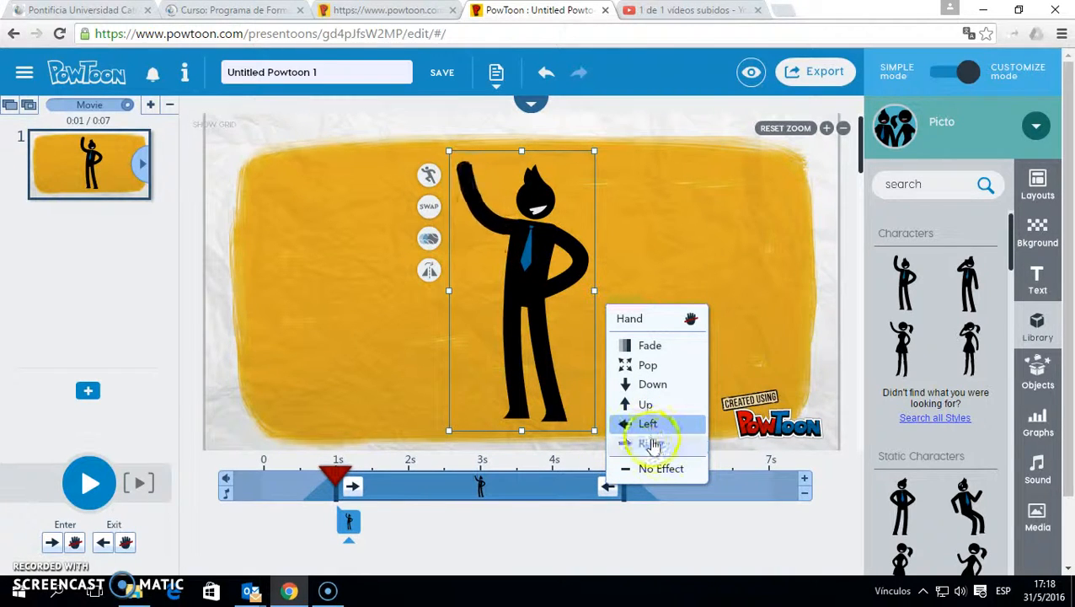
click(654, 426)
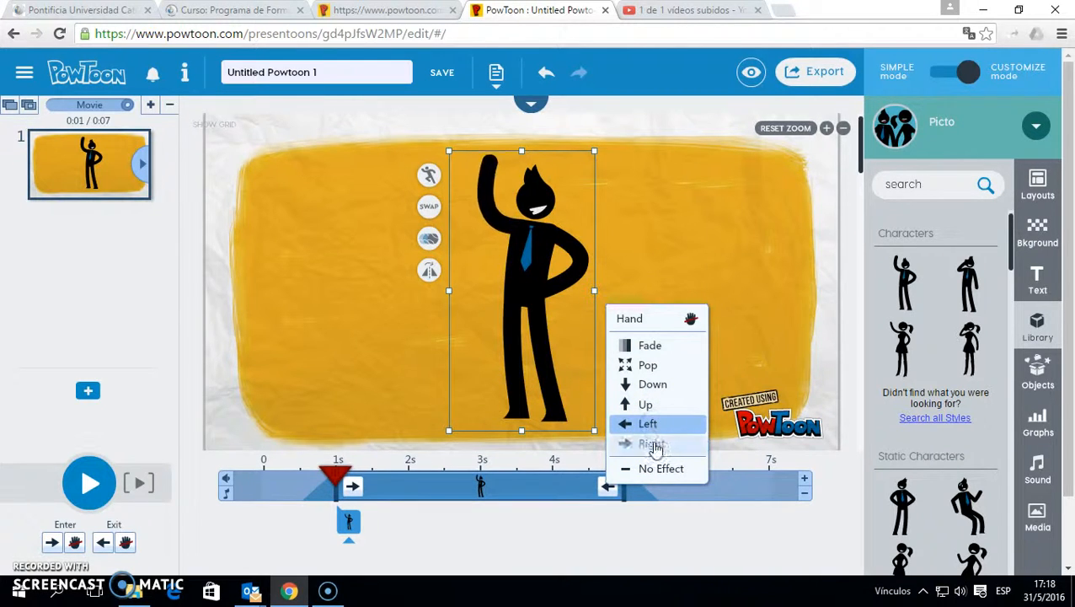
click(654, 443)
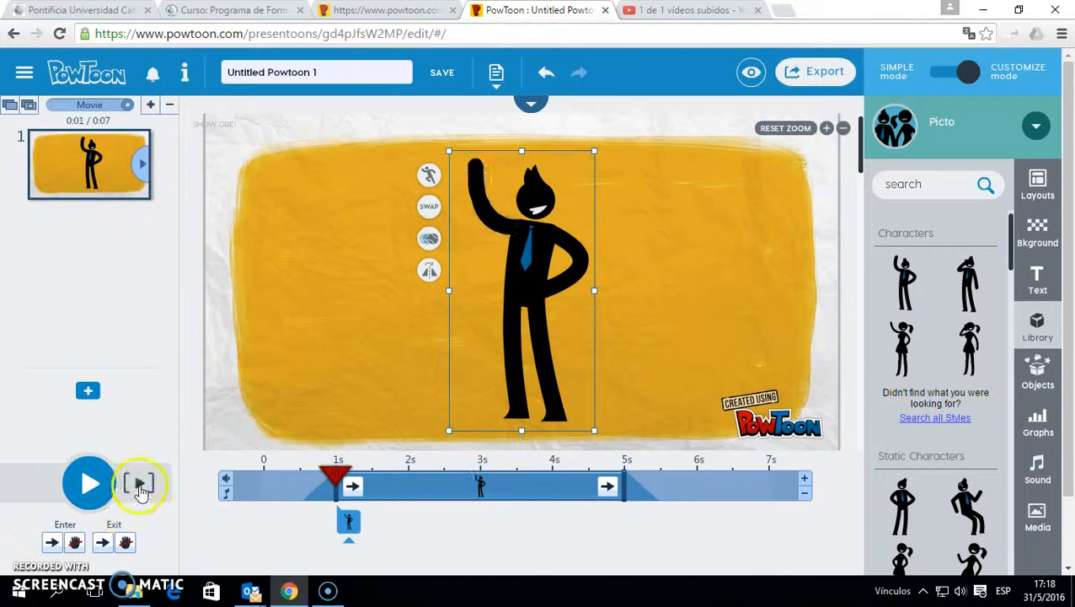
Step: Return the playhead to 0 and preview the slide with the character's enter and exit effects
drag(335, 477, 263, 477)
click(150, 481)
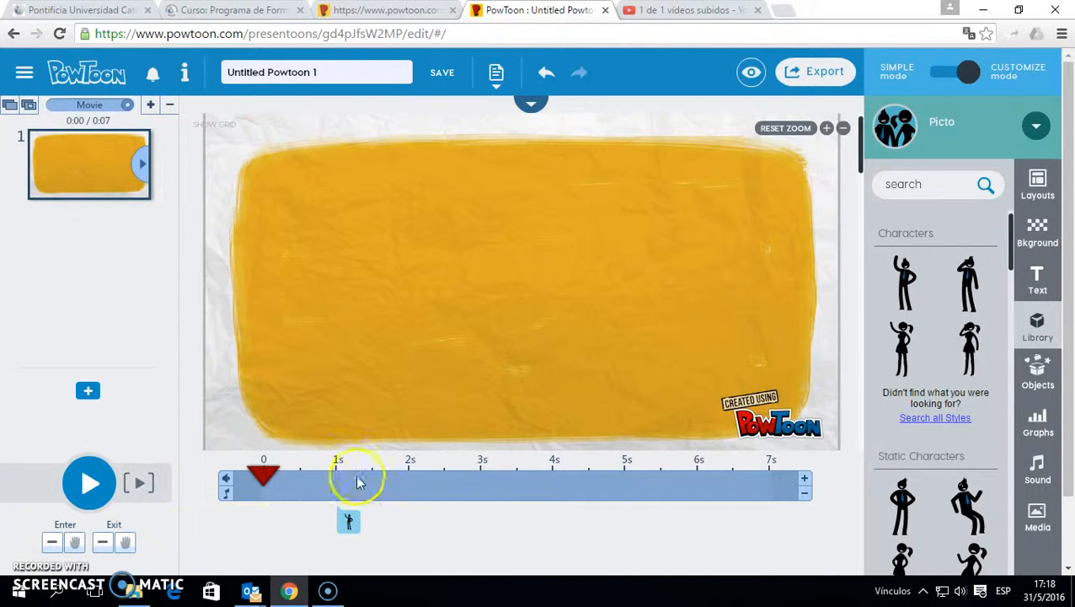
Step: Add a subtitle text to the slide and replace its placeholder with "Hola amigos"
drag(264, 475, 515, 474)
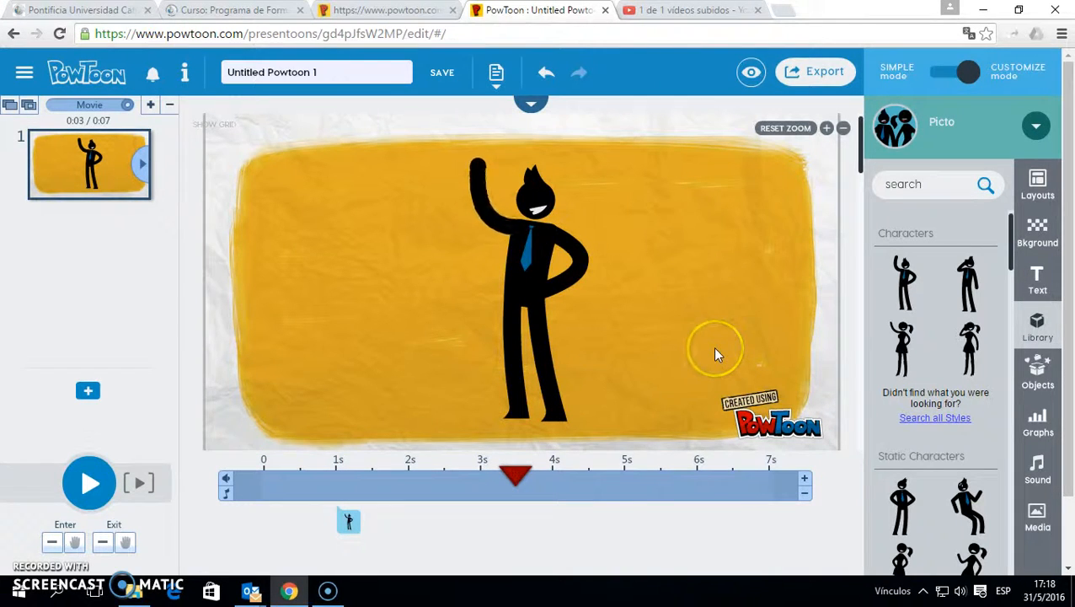
drag(512, 475, 185, 468)
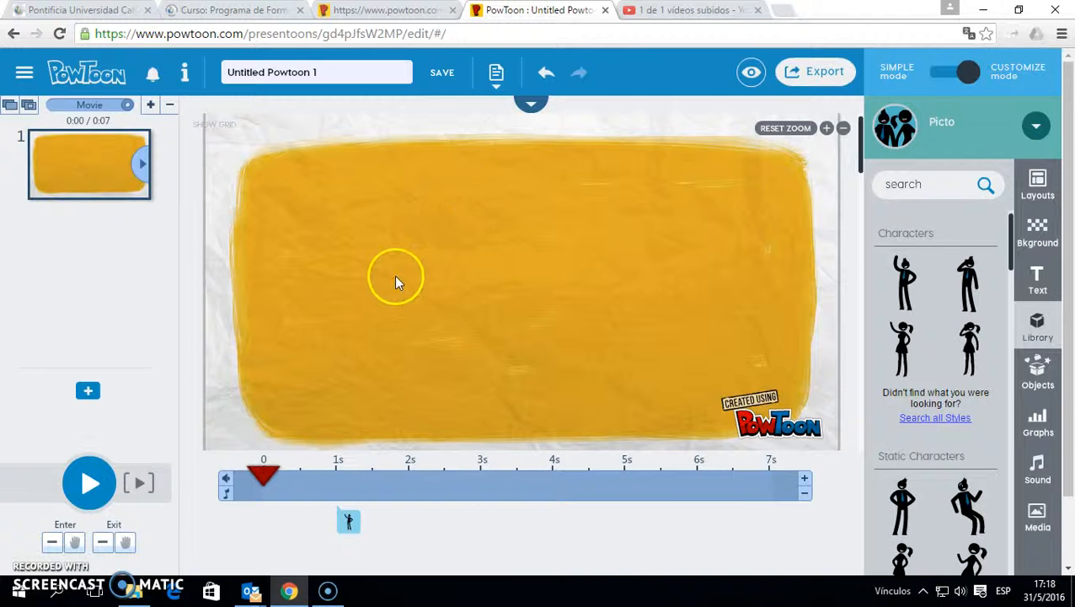
click(1038, 282)
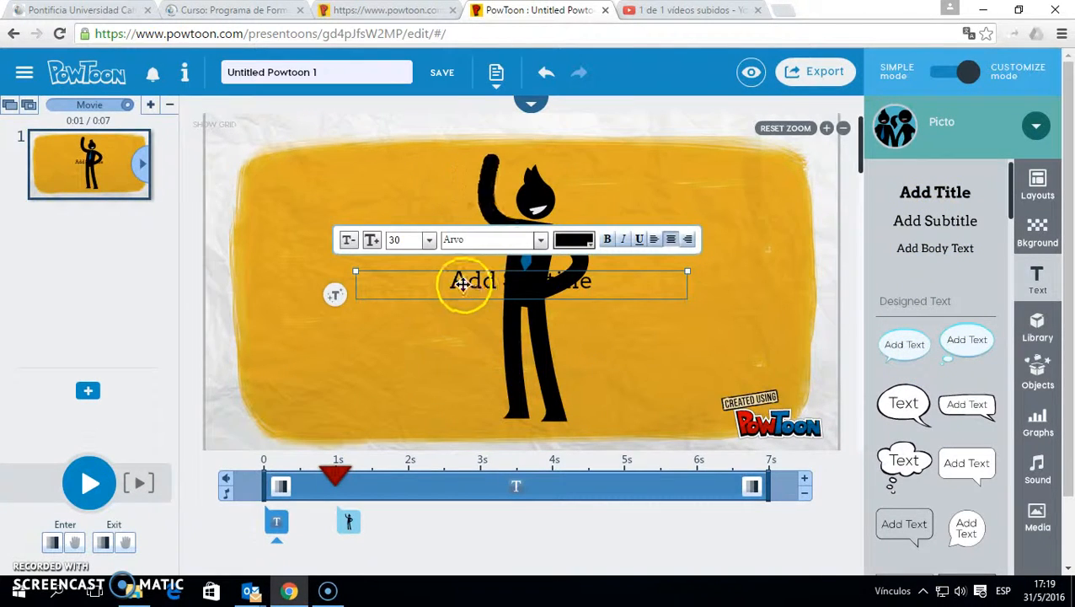
click(462, 284)
drag(444, 280, 620, 281)
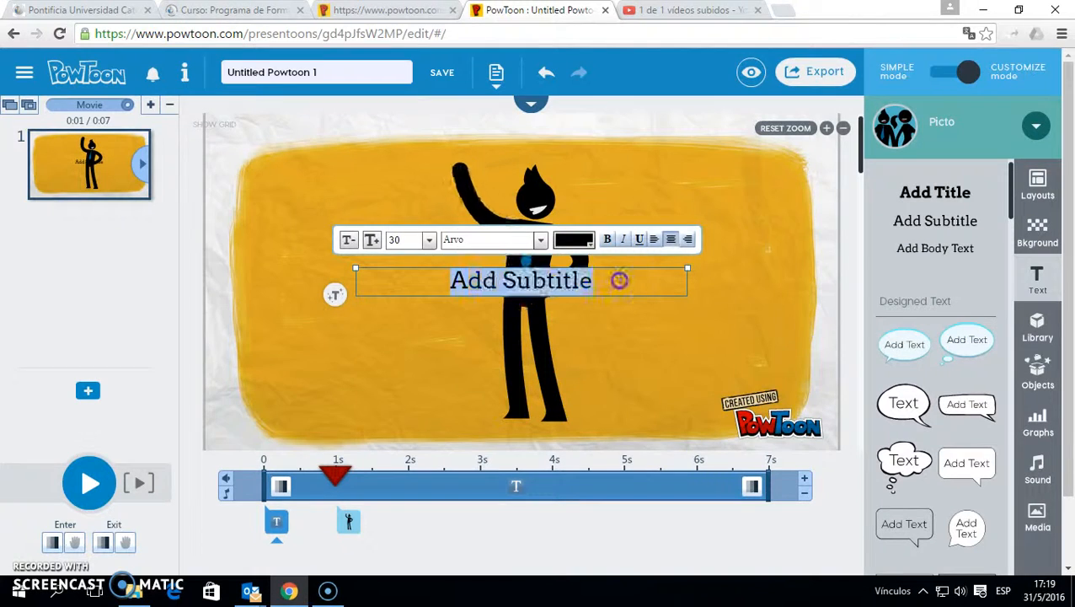
key(BackSpace)
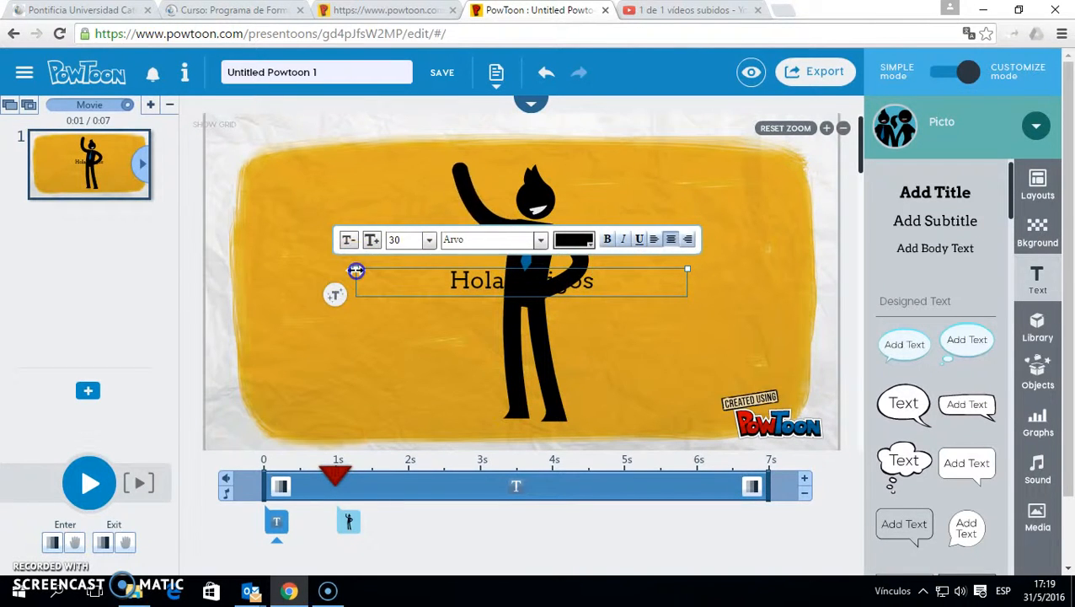
Step: Narrow the "Hola amigos" text box so it wraps onto two lines and place it to the right of the character's head
drag(356, 270, 389, 270)
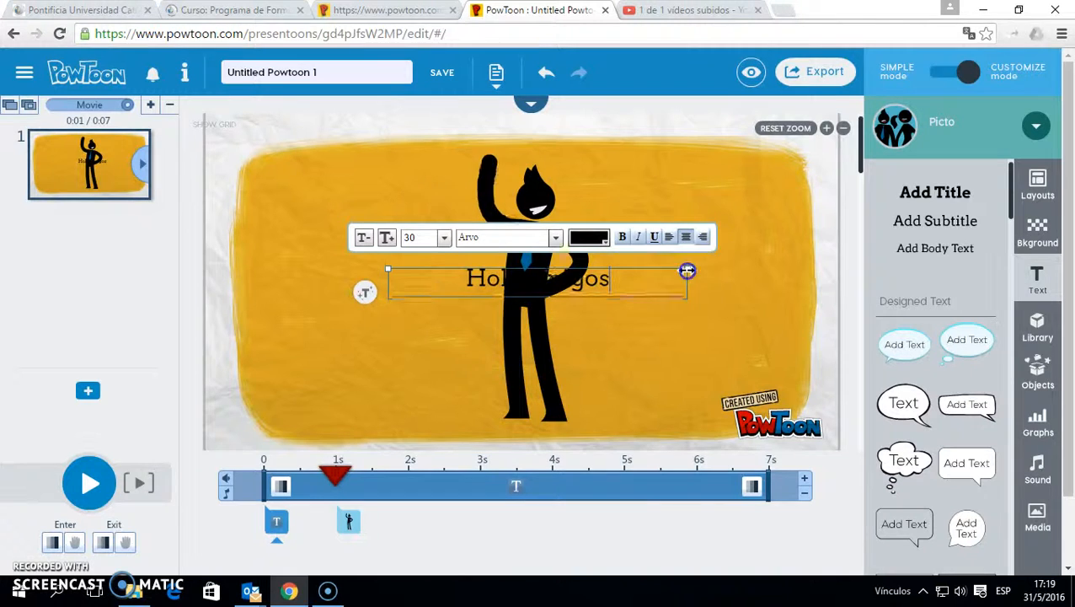
drag(688, 271, 498, 271)
click(420, 285)
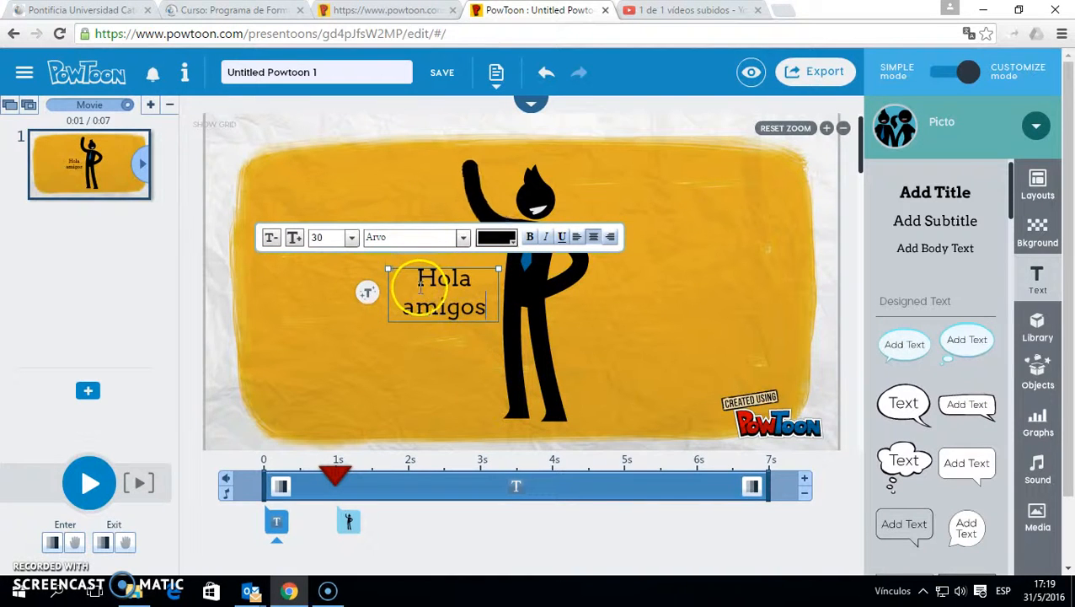
drag(405, 272, 324, 192)
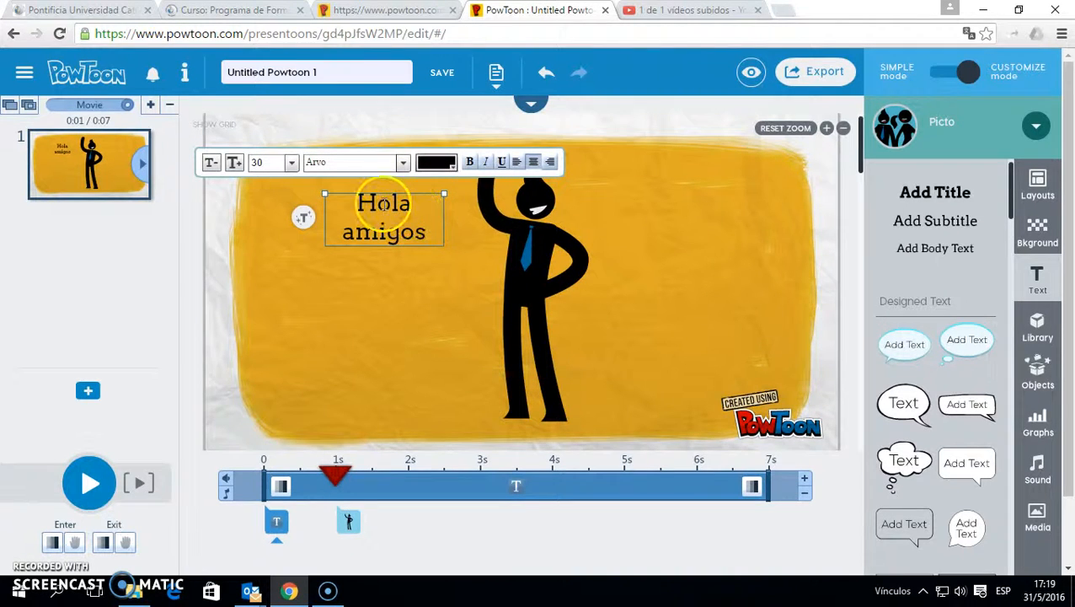
click(399, 258)
click(381, 209)
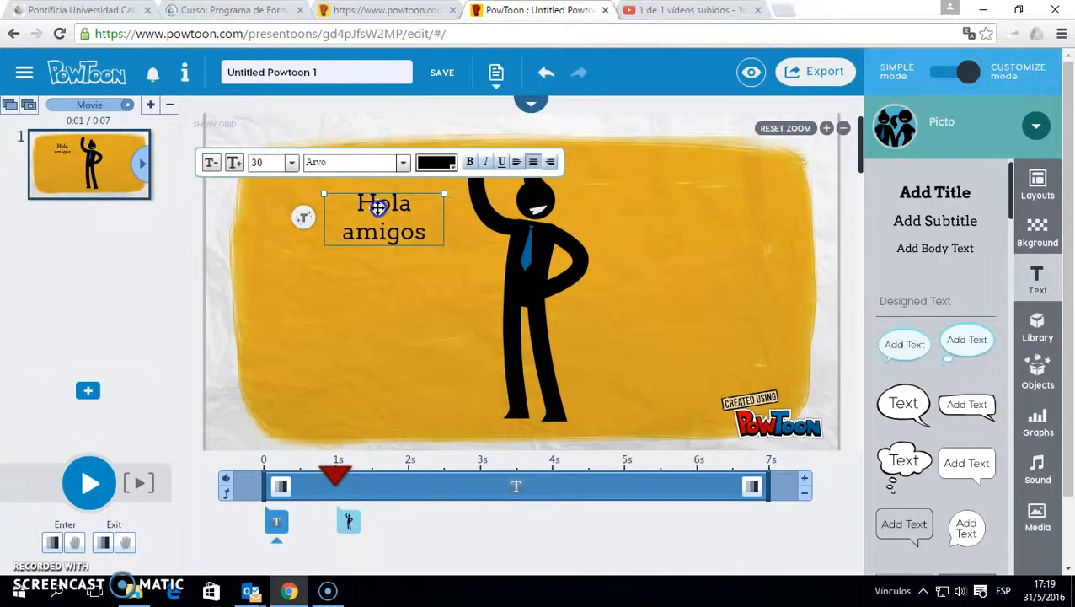
drag(378, 208, 643, 202)
Step: Flip the character horizontally so it waves towards the text, and nudge "Hola amigos" slightly upwards
click(529, 236)
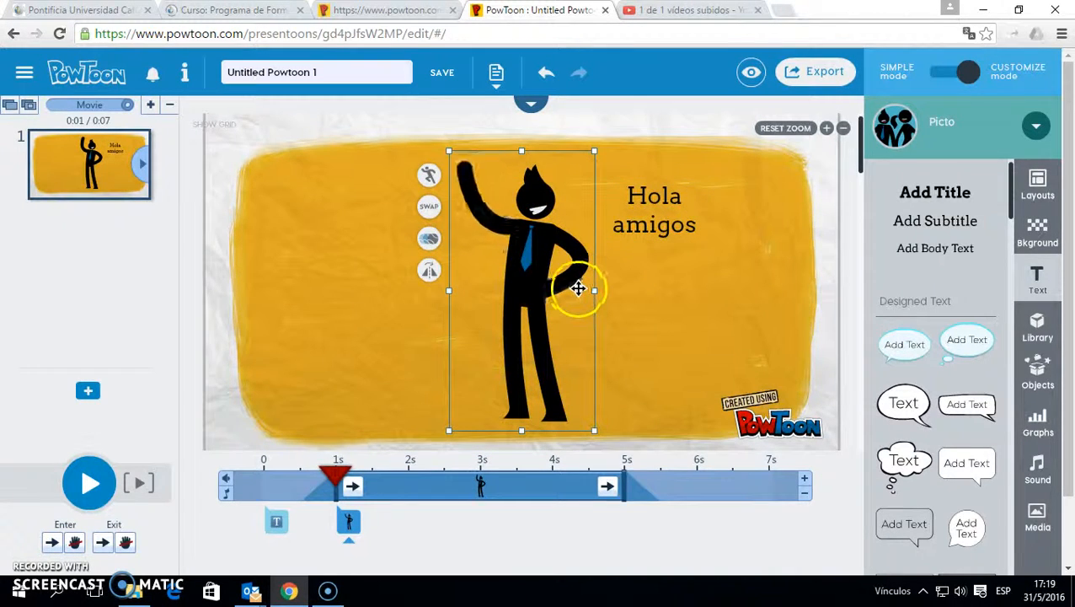
click(429, 273)
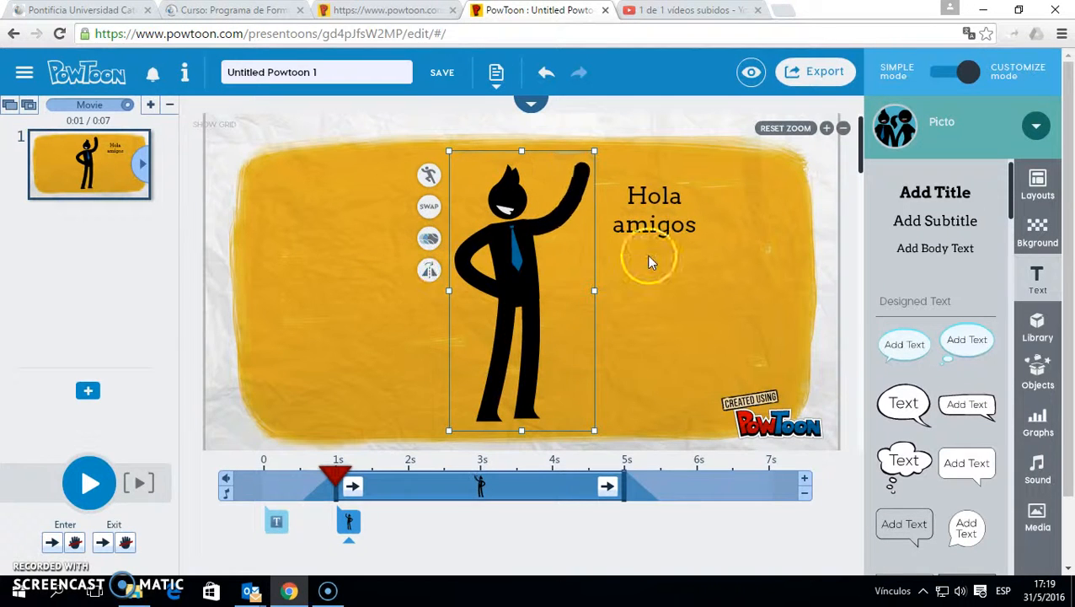
click(664, 211)
mouse_move(645, 211)
mouse_down()
mouse_move(636, 215)
mouse_move(646, 202)
mouse_up()
click(645, 253)
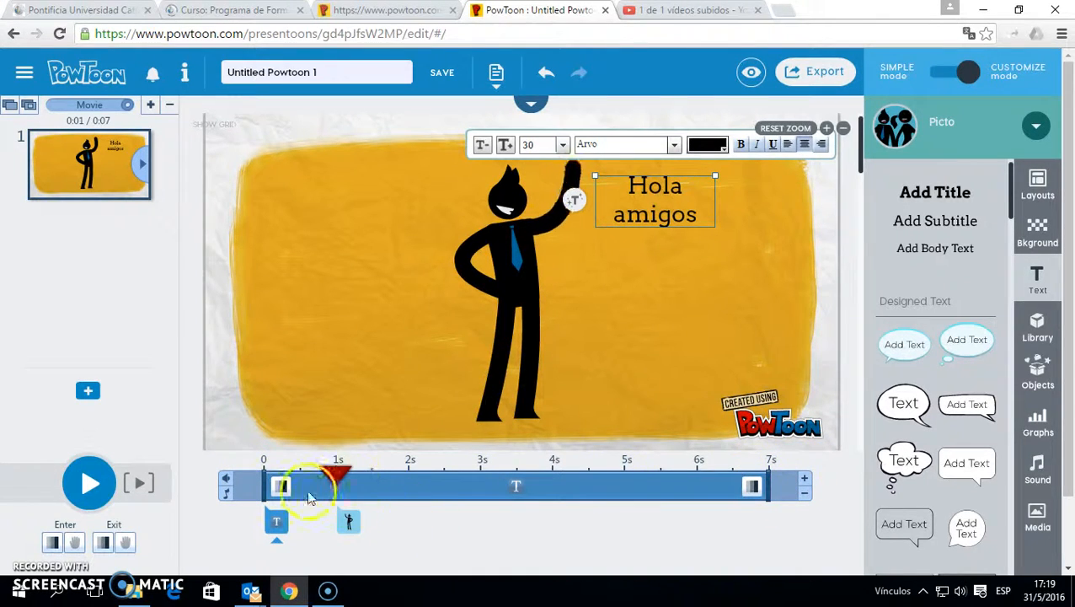
Step: Set the "Hola amigos" text to appear at 1.5 s and end at 3 s on the timeline
drag(258, 487, 318, 487)
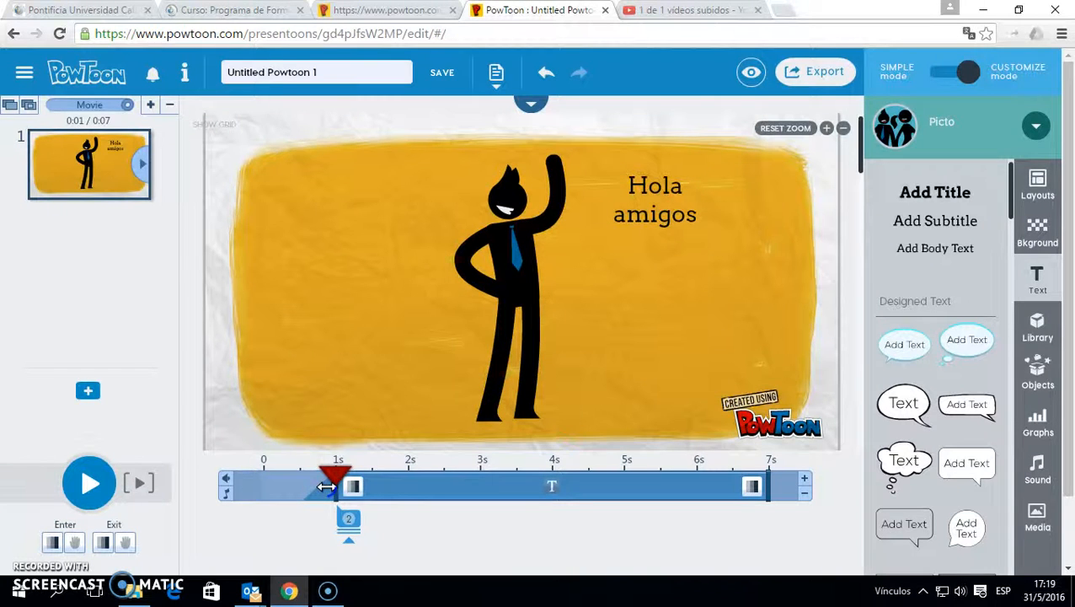
drag(333, 486, 370, 486)
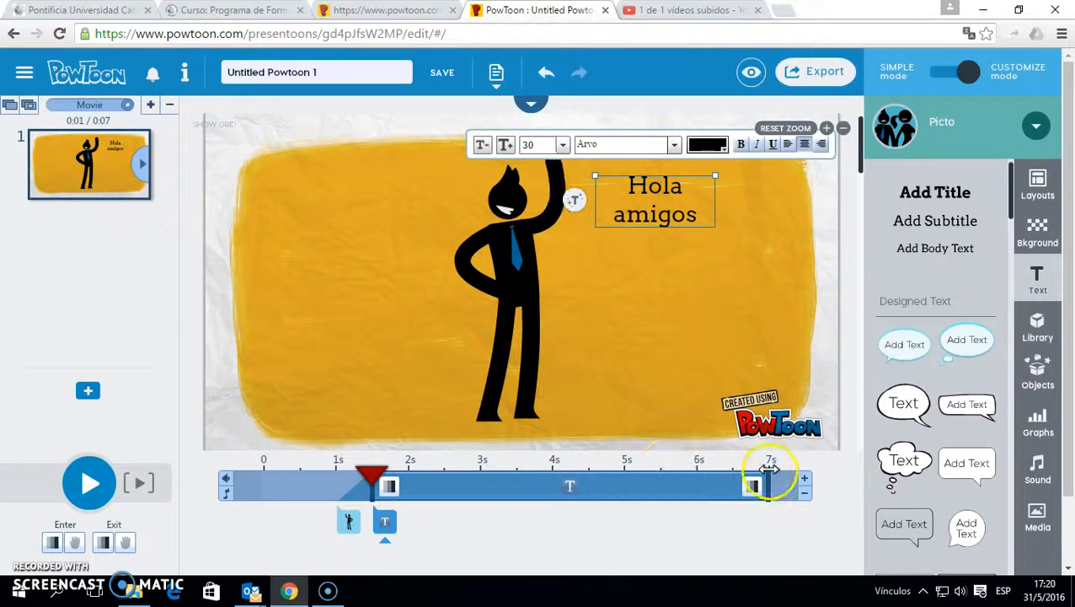
drag(768, 481, 473, 474)
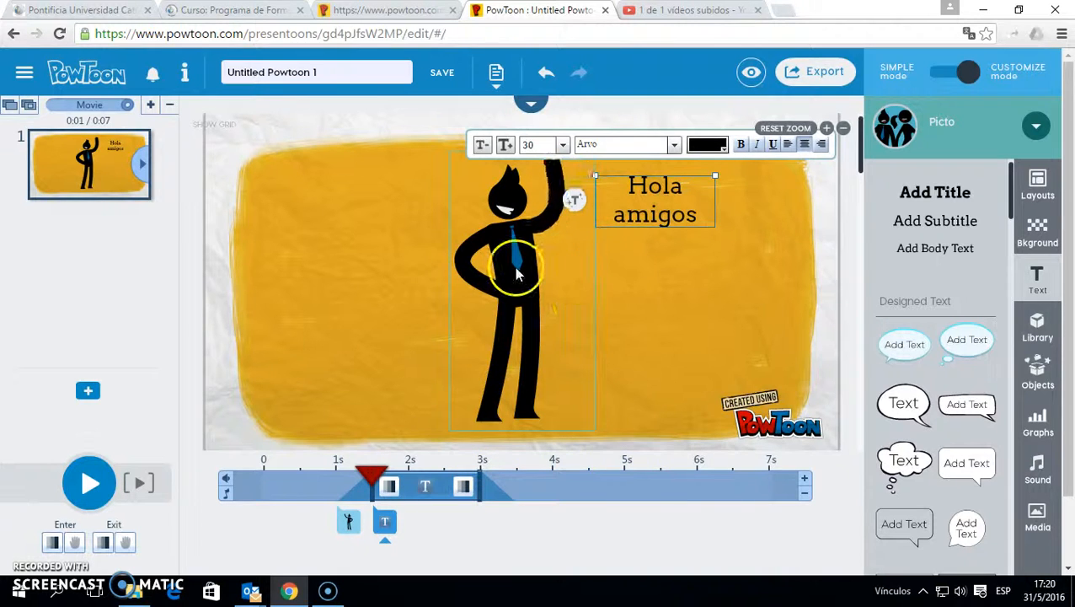
click(665, 277)
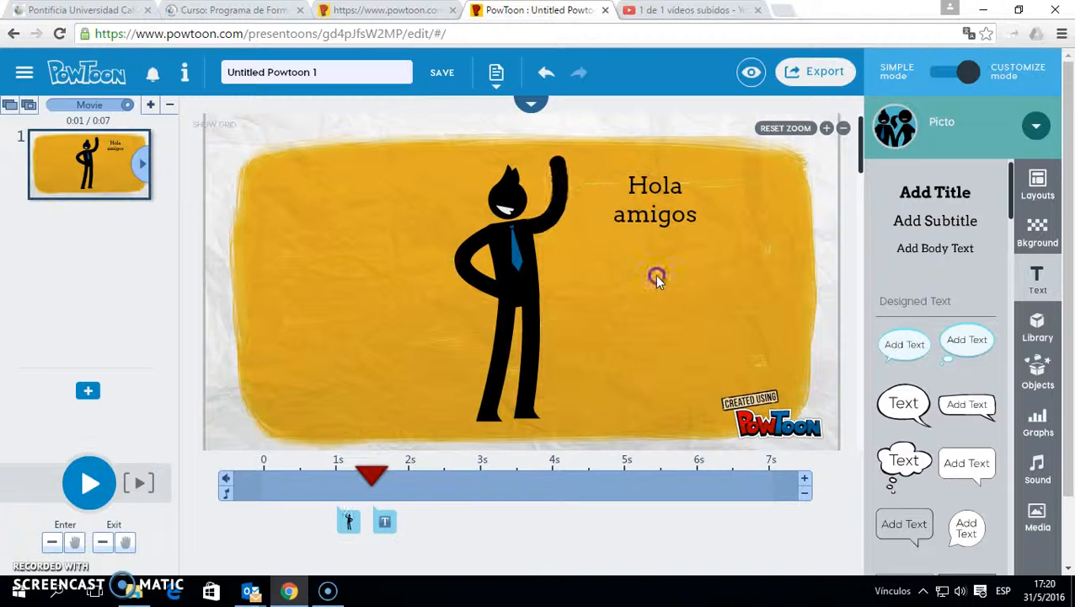
Step: Add a second subtitle below "Hola amigos" reading "Nos vemos más adelante"
click(1038, 284)
click(1039, 277)
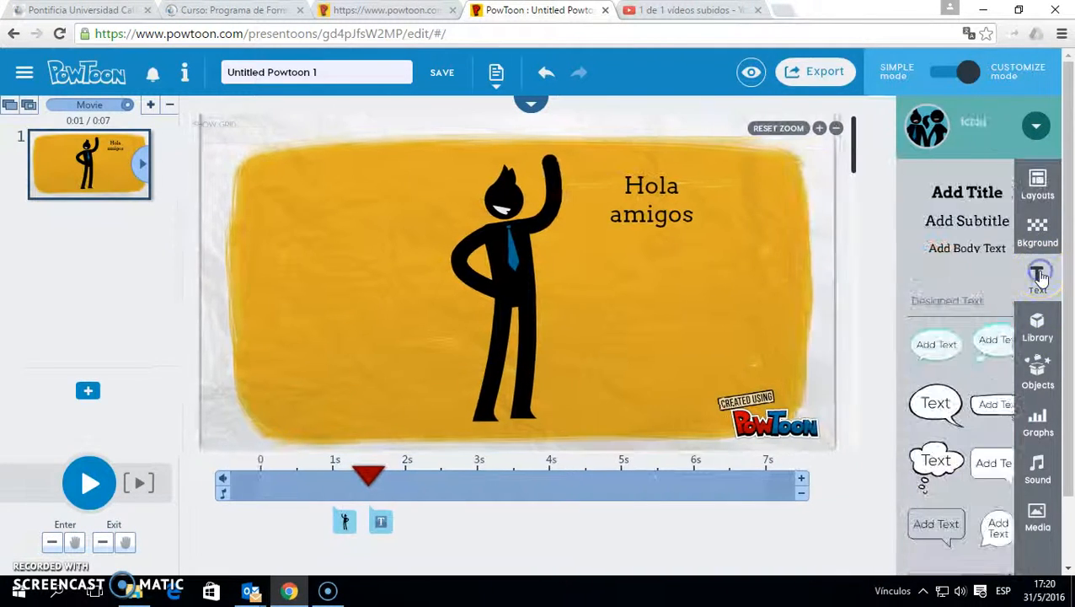
scroll(963, 343, down, 3)
scroll(957, 359, up, 2)
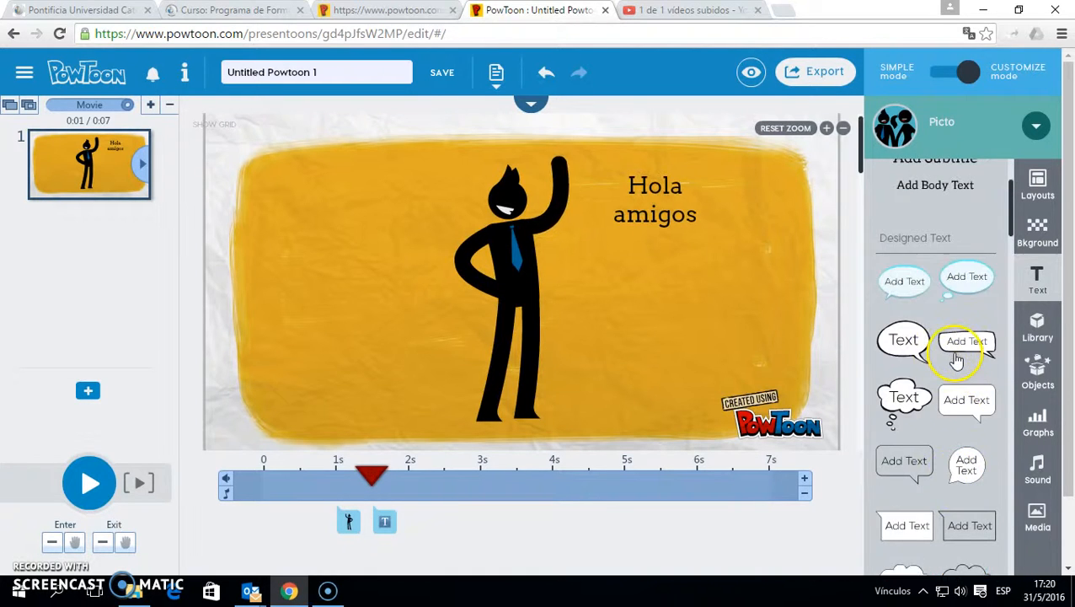
scroll(957, 358, up, 1)
click(937, 222)
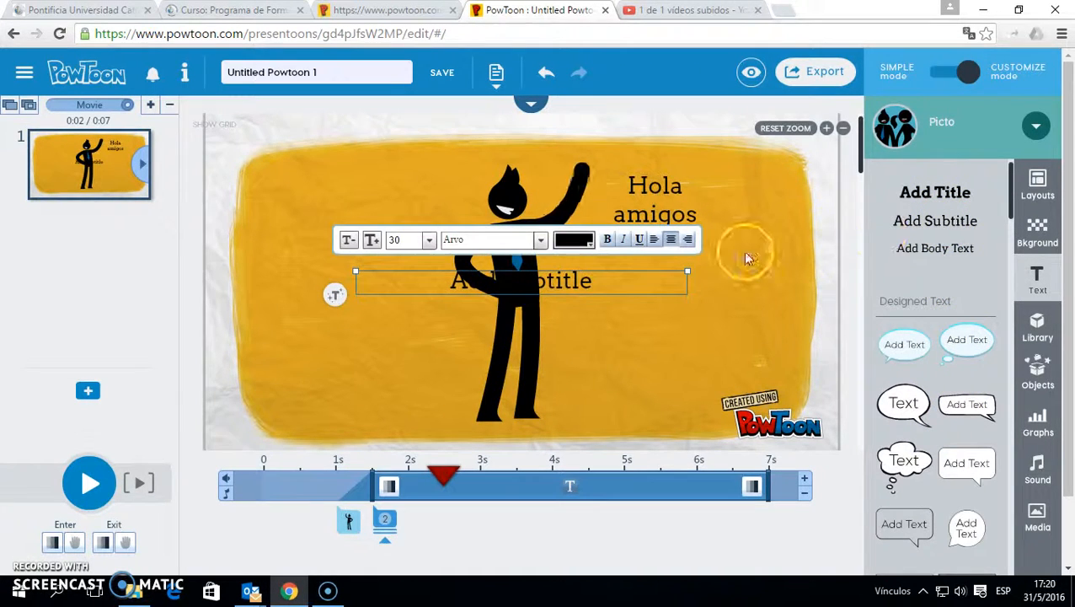
drag(583, 281, 695, 313)
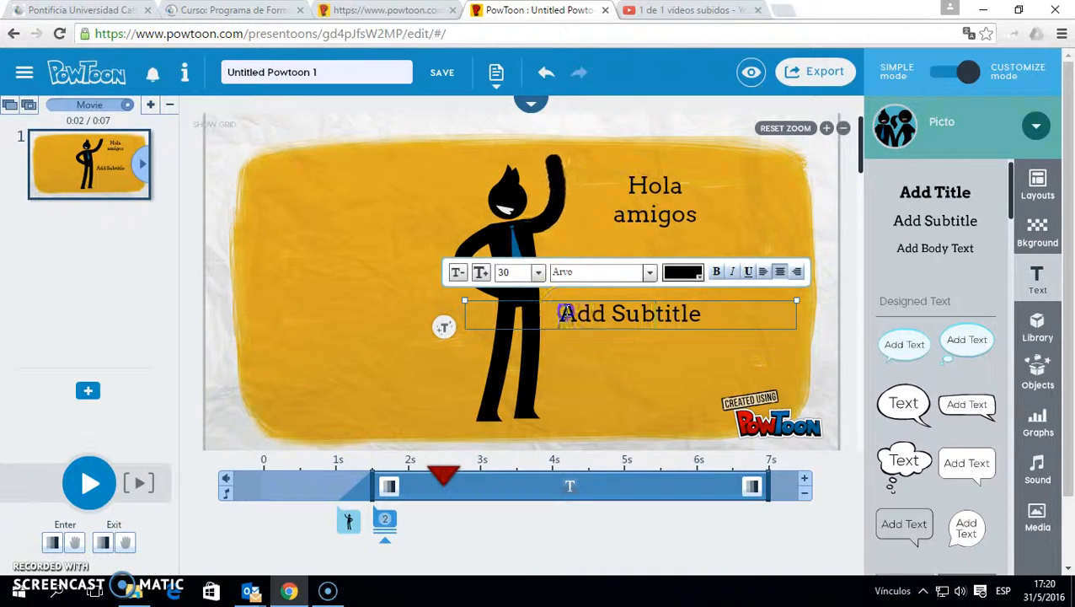
drag(563, 312, 700, 312)
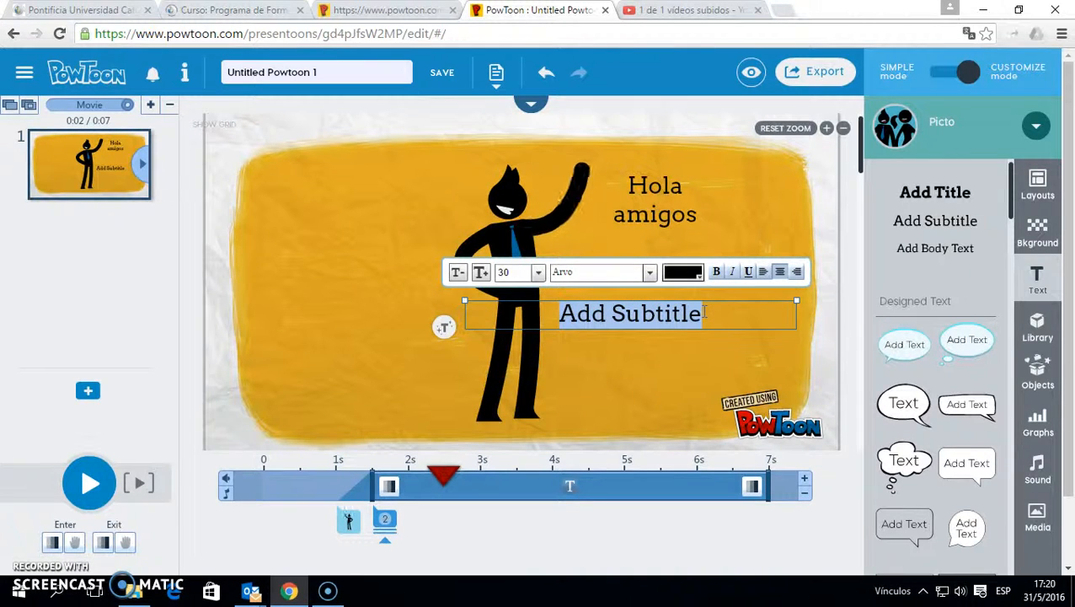
text(Nos vemos más adelante)
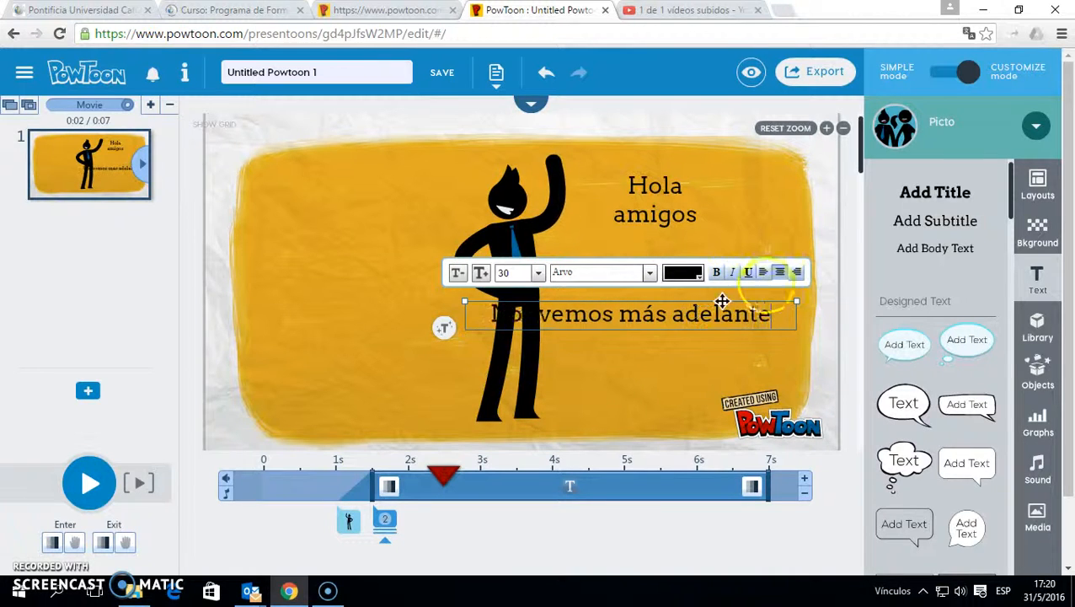
Step: Narrow the "Nos vemos más adelante" text box to two lines and place it directly beneath "Hola amigos"
drag(465, 300, 631, 321)
drag(705, 315, 662, 274)
click(662, 187)
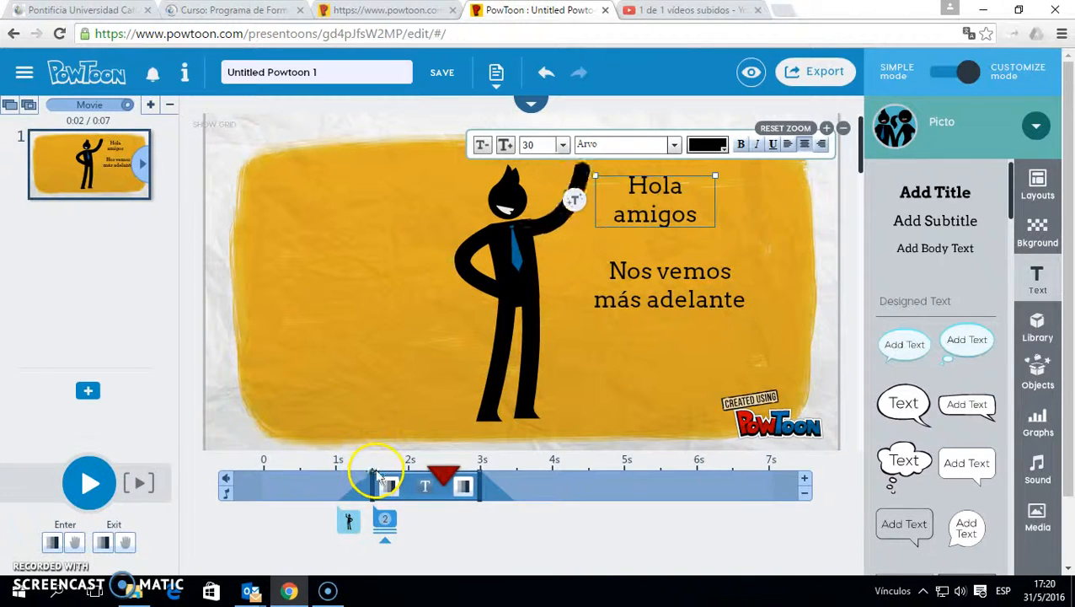
click(648, 291)
drag(655, 290, 643, 272)
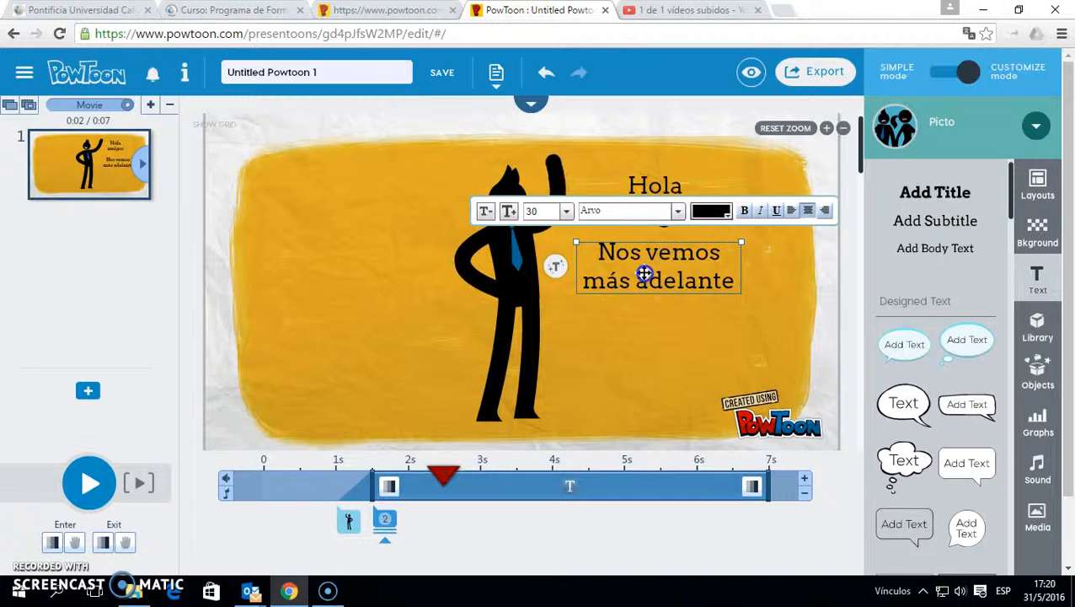
Step: Set the "Nos vemos más adelante" text to appear at 3 s and end at 5 s on the timeline
drag(386, 480, 463, 479)
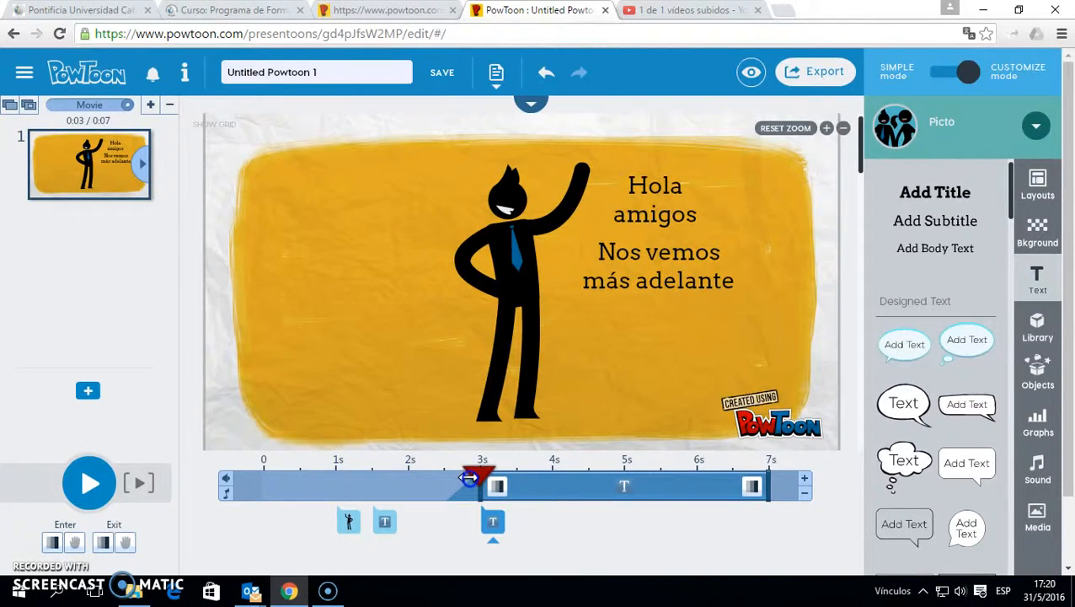
click(688, 480)
drag(751, 480, 626, 468)
click(653, 283)
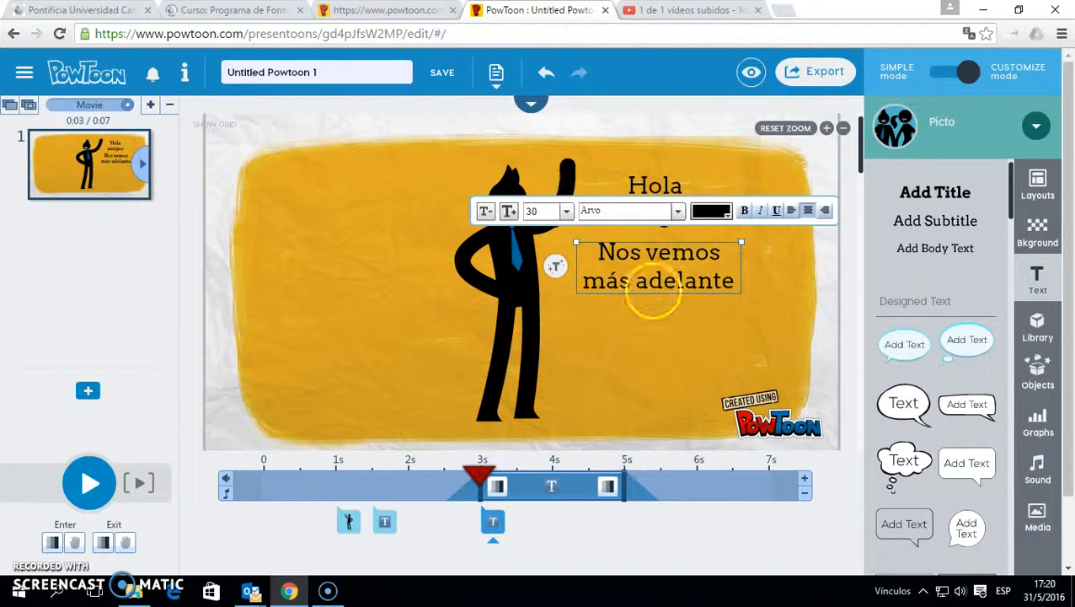
Step: Move "Nos vemos más adelante" up onto the same spot as "Hola amigos" and check both texts' time spans
drag(666, 264, 667, 200)
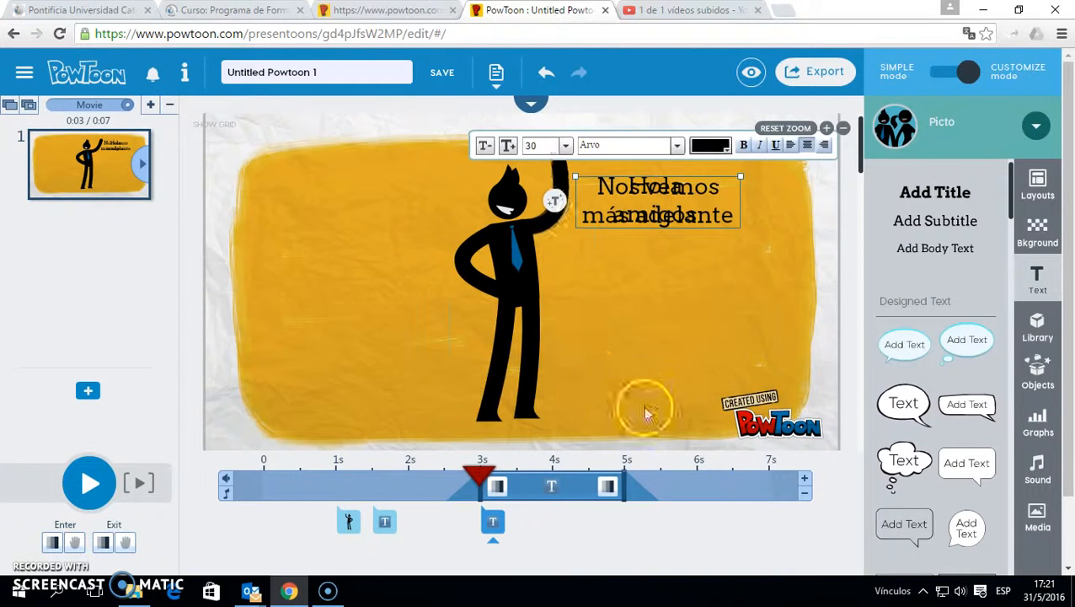
click(681, 361)
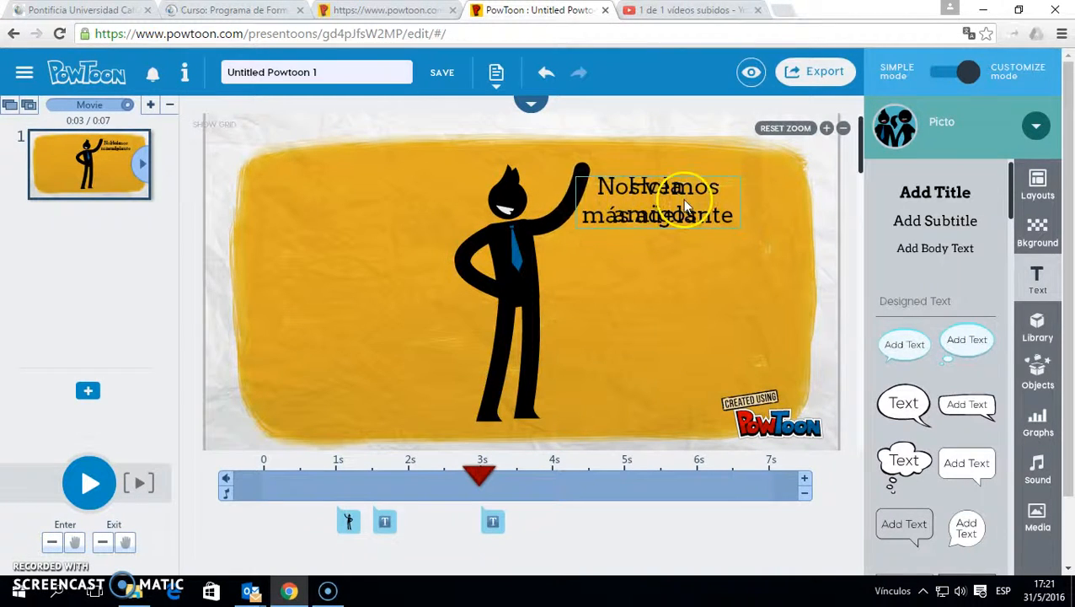
click(493, 521)
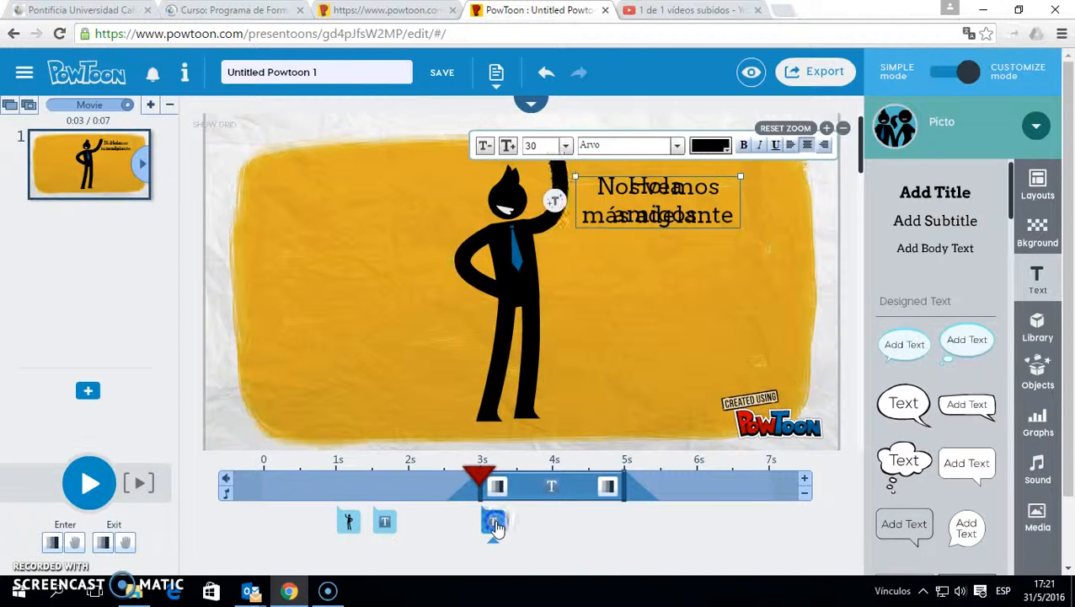
click(381, 525)
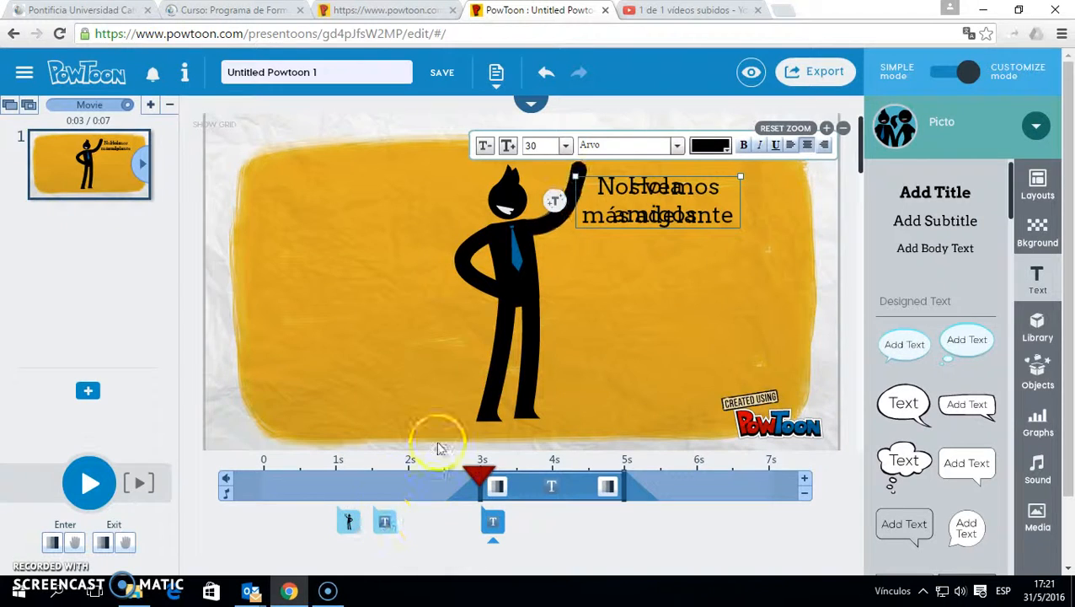
click(384, 521)
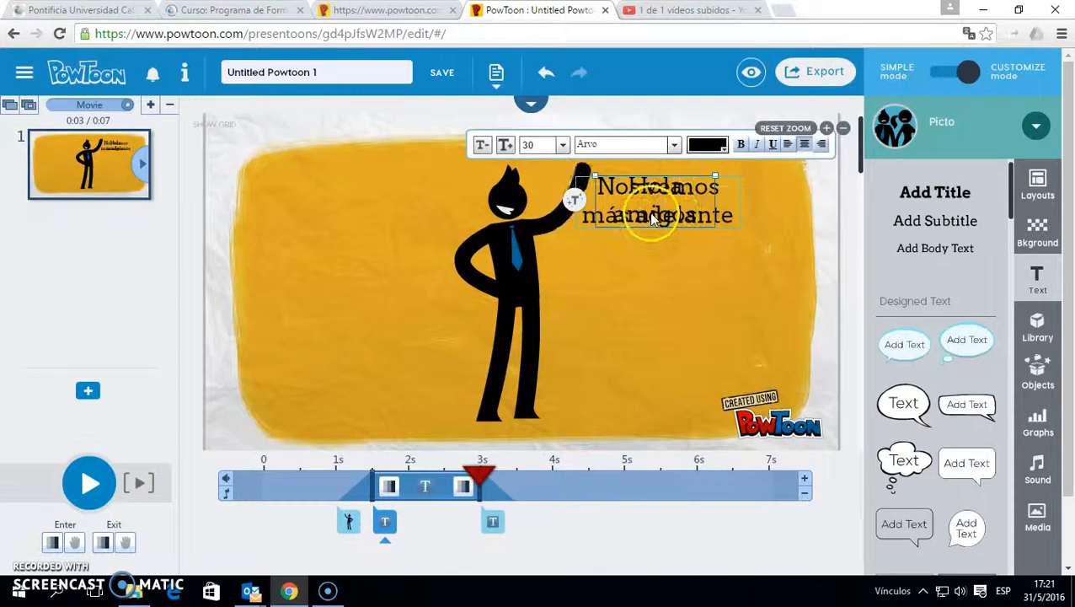
click(635, 315)
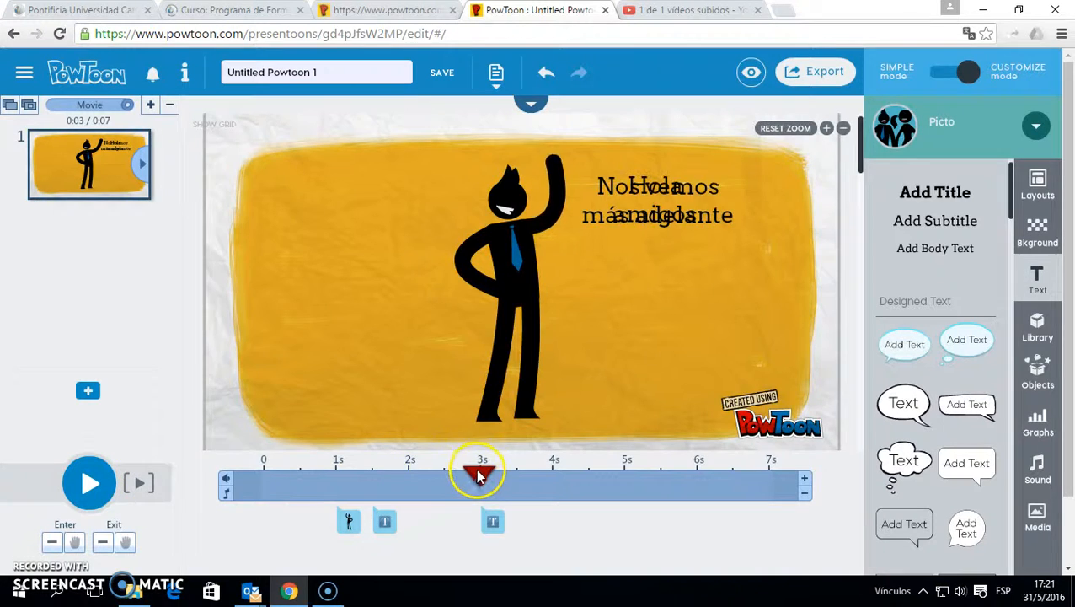
Step: Preview the slide from 0 and delay the start of "Nos vemos más adelante" to 3.5 s
drag(477, 472, 244, 465)
click(139, 480)
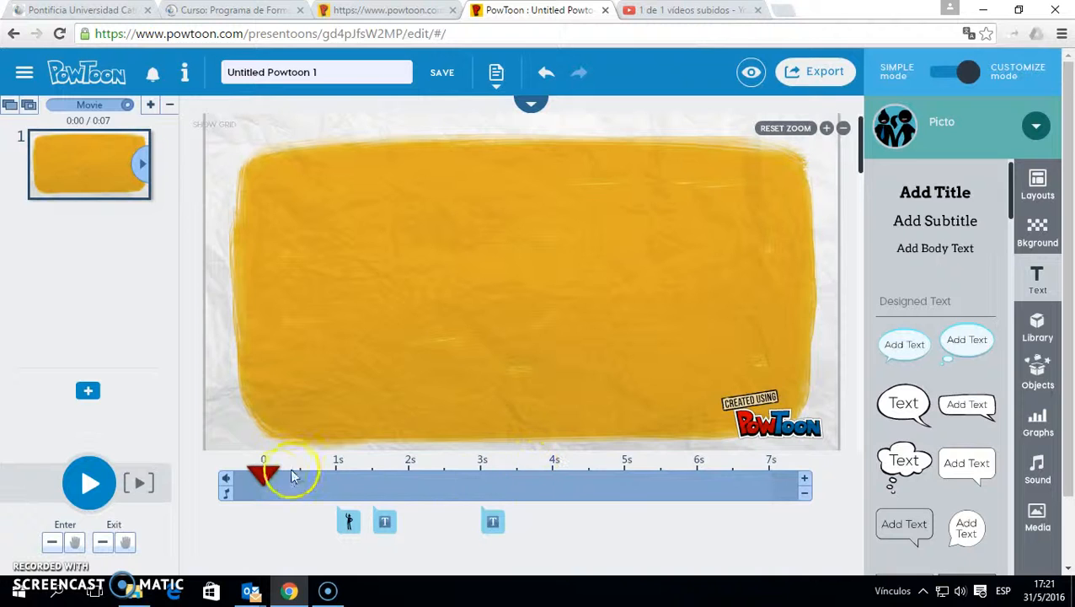
click(495, 522)
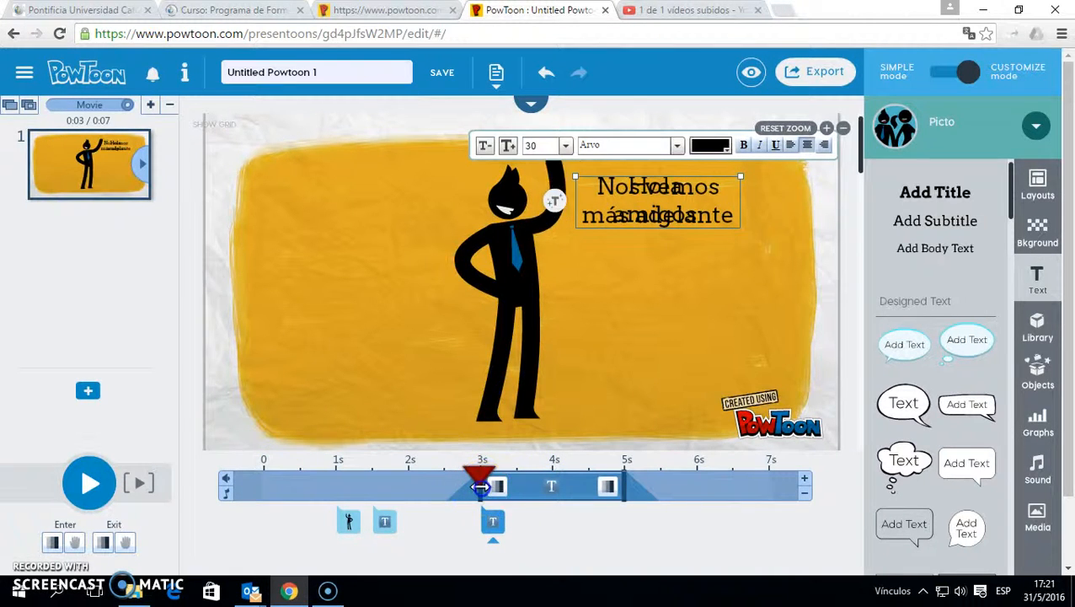
drag(493, 487, 501, 488)
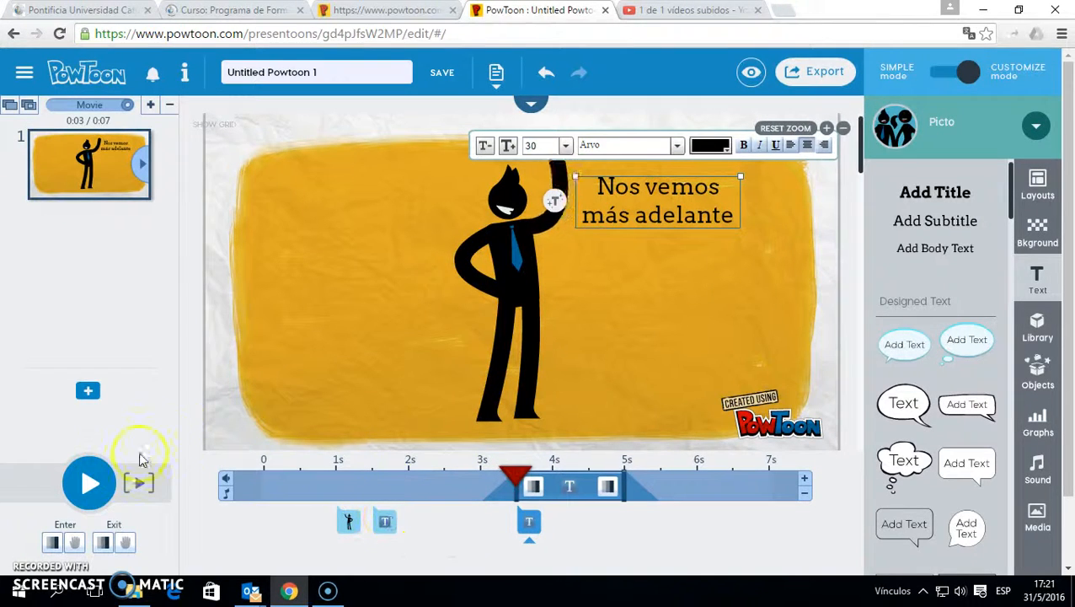
Step: Replay the slide from 0 and, with the playhead at 4 s, check the time spans of "Nos vemos más adelante" and the character
drag(504, 468, 216, 472)
click(139, 482)
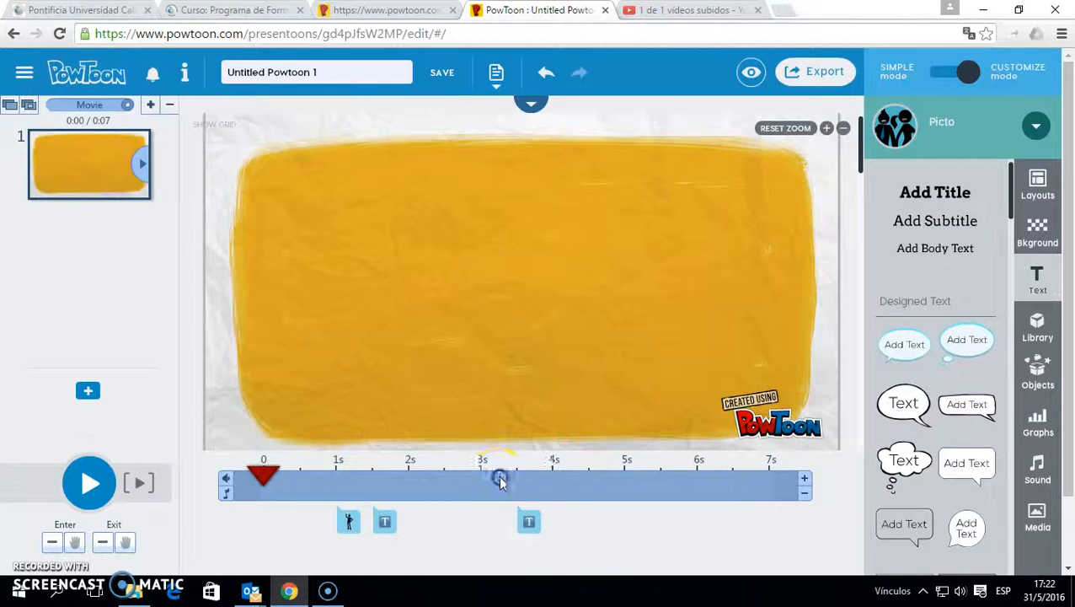
drag(253, 479, 552, 476)
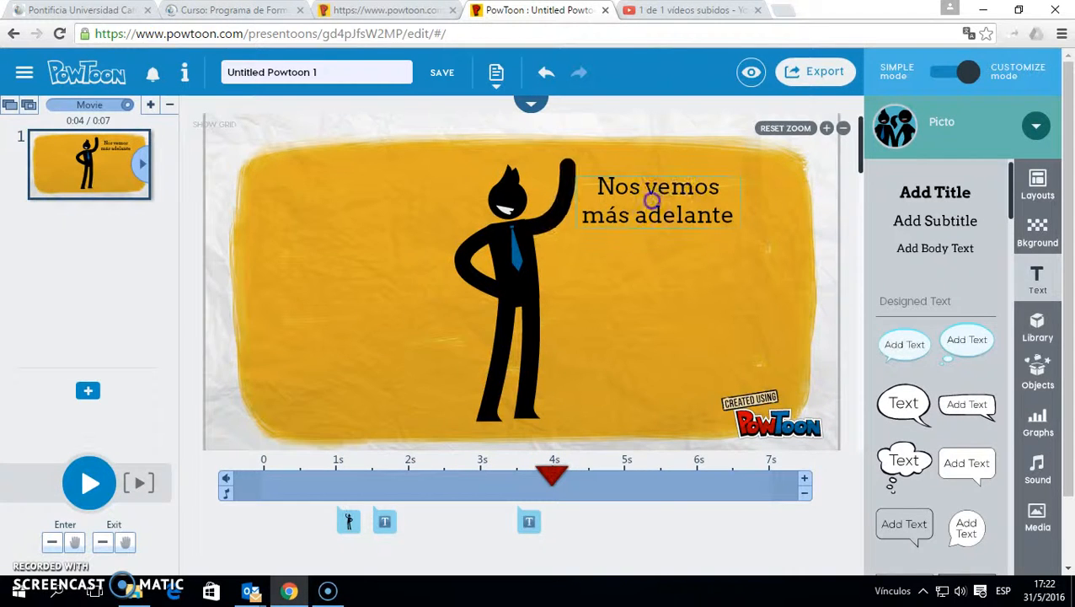
click(652, 200)
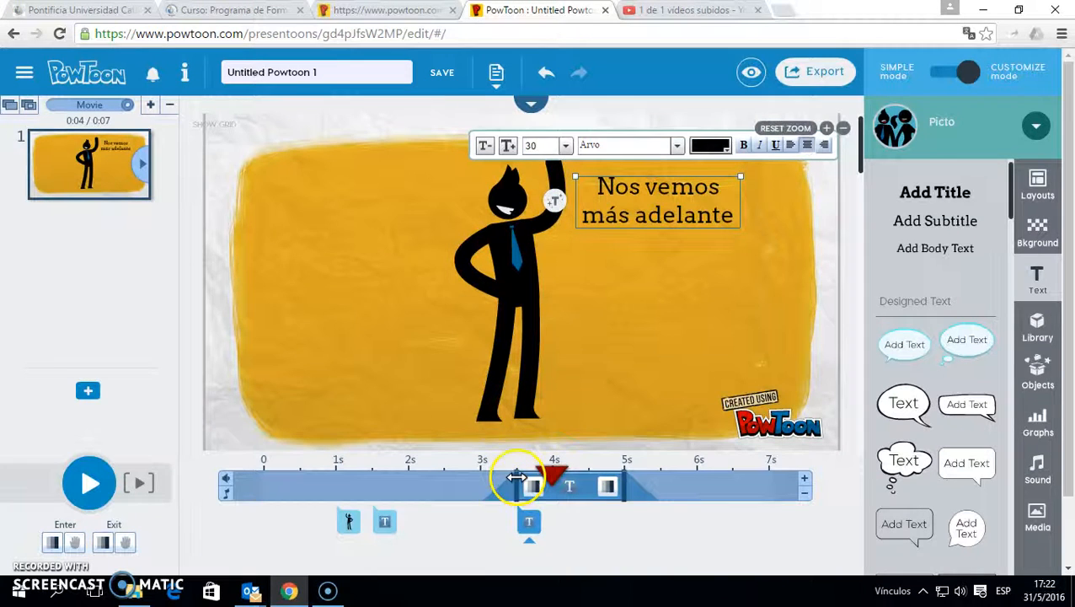
click(514, 305)
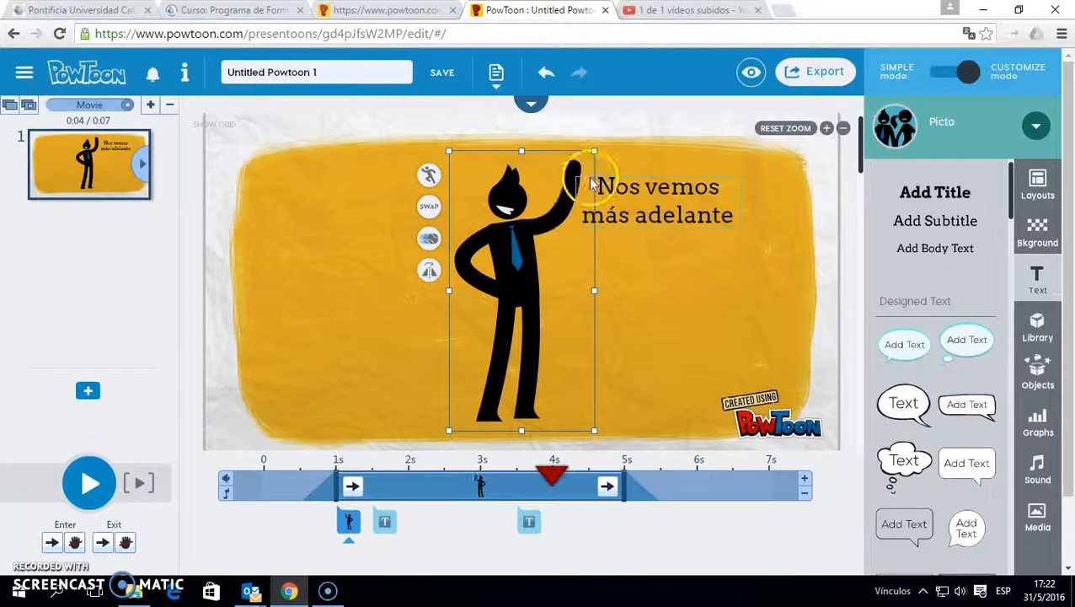
click(679, 202)
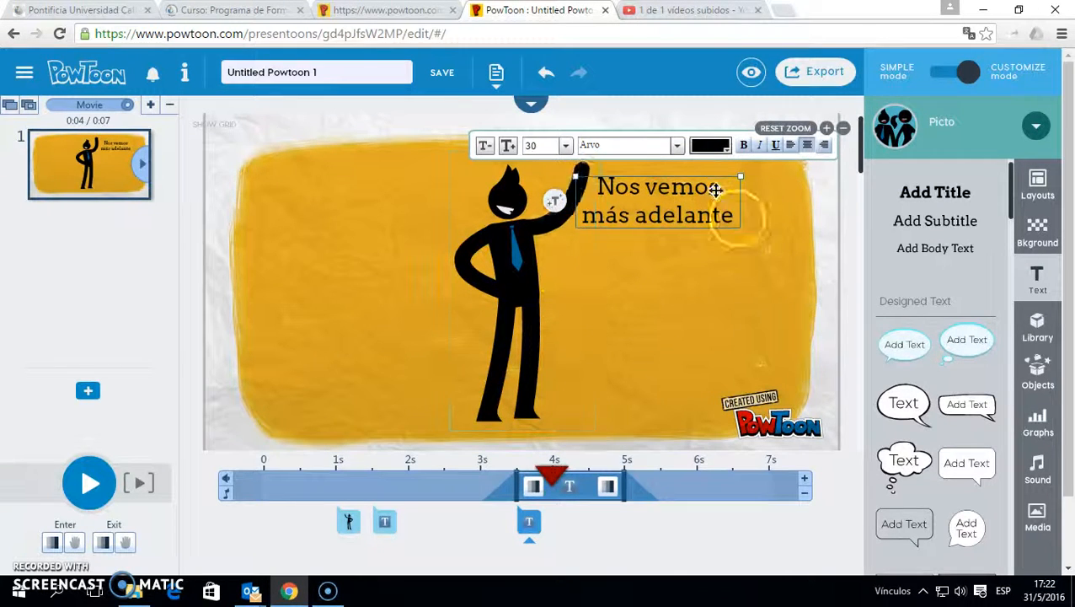
click(386, 296)
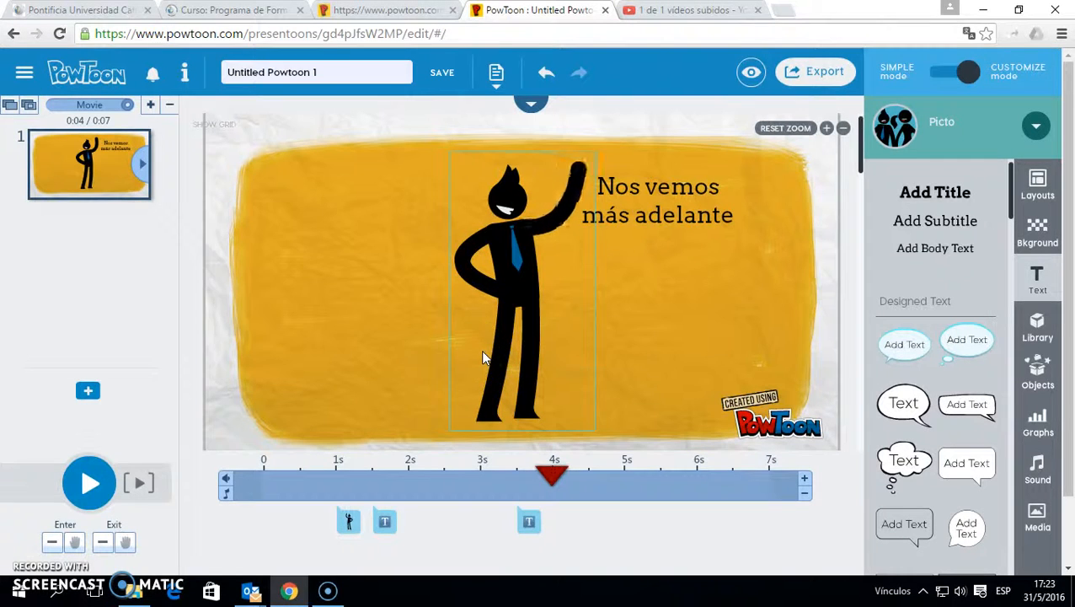
click(517, 279)
click(662, 209)
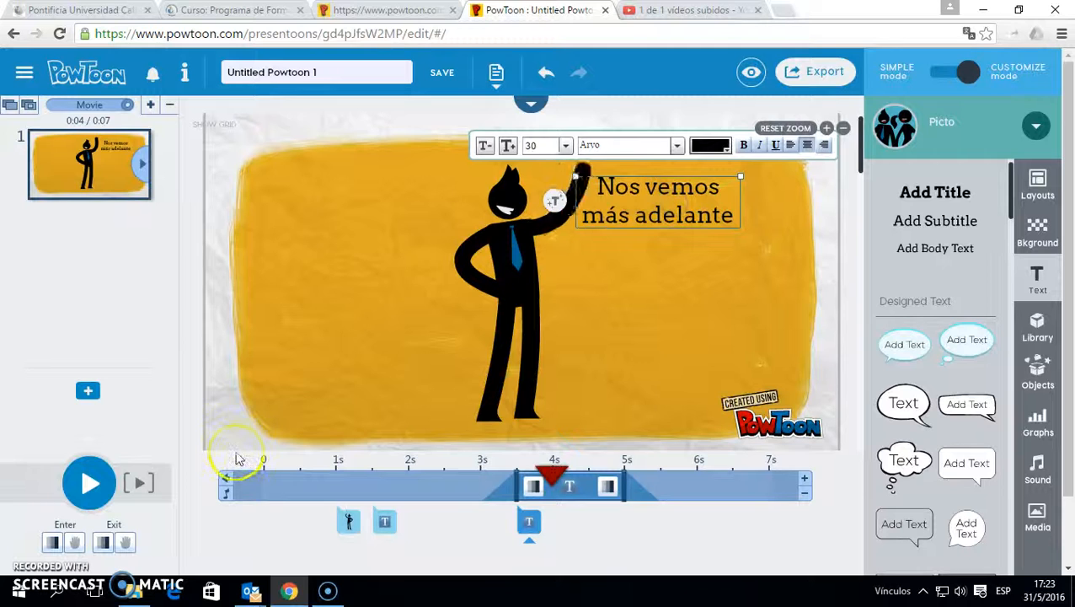